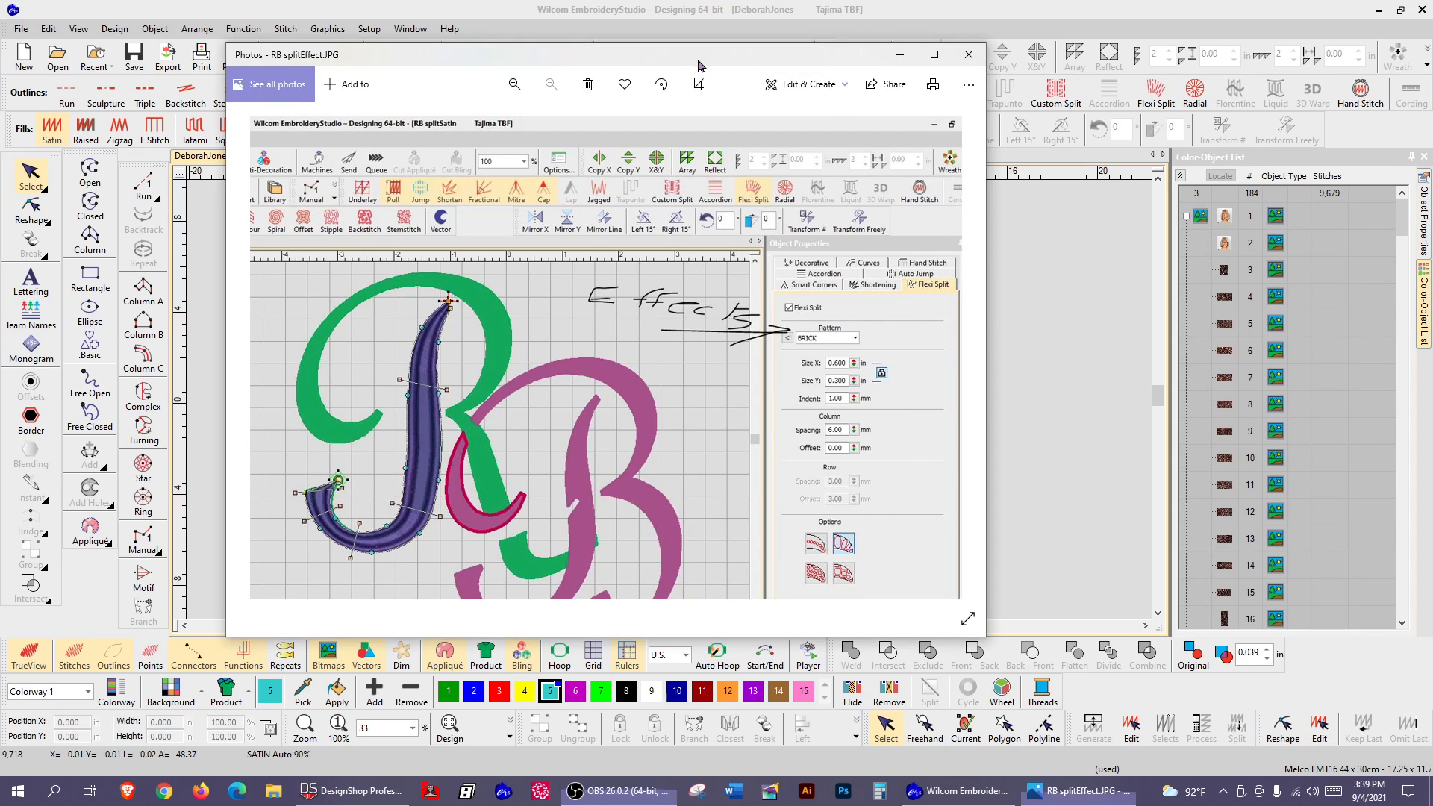
Review the AR gb, AR Melco Settings and RB splitSatin designs alongside the RB splitEffect.JPG reference image of the Flexi Split settings.
left_click_drag(700, 65, 1432, 100)
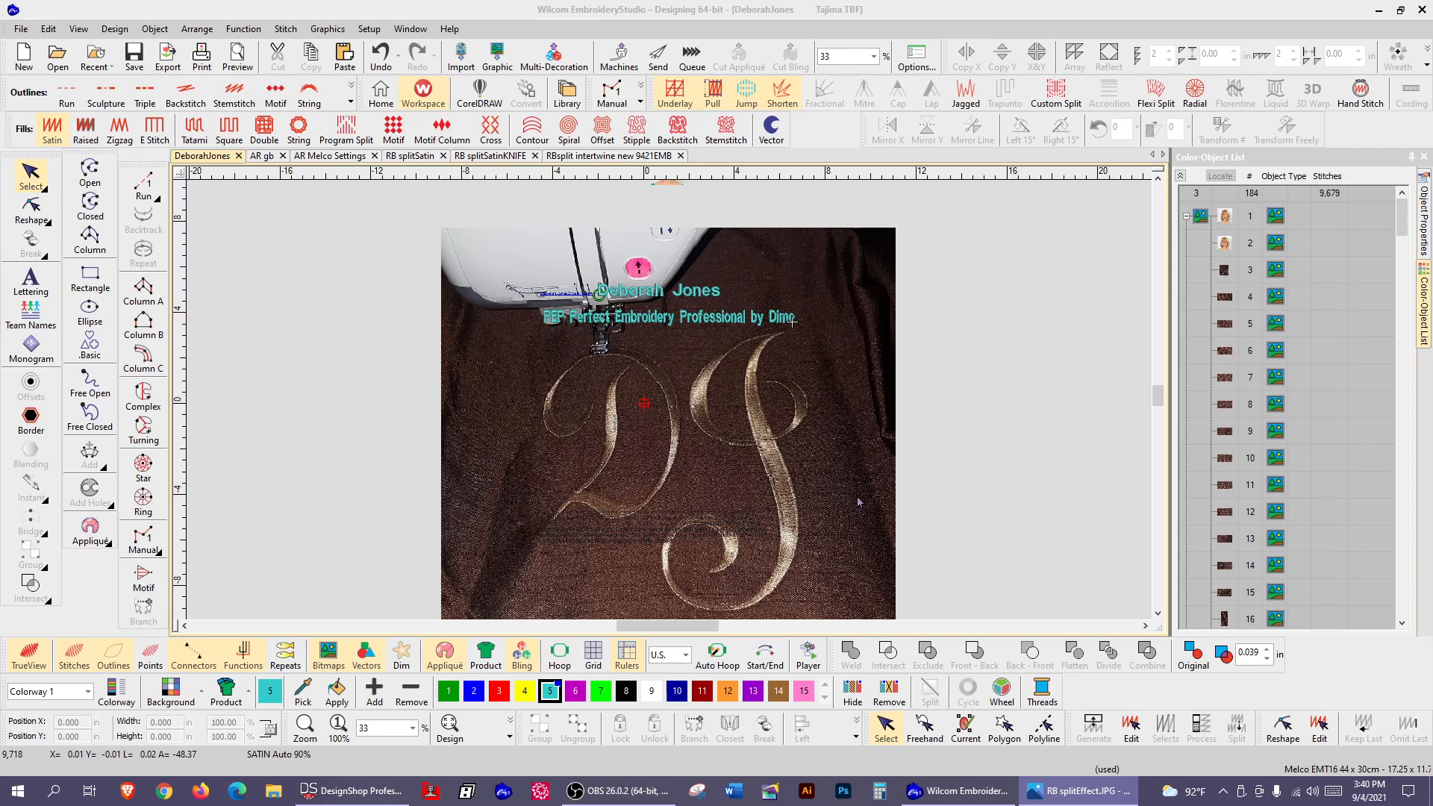
left_click(262, 158)
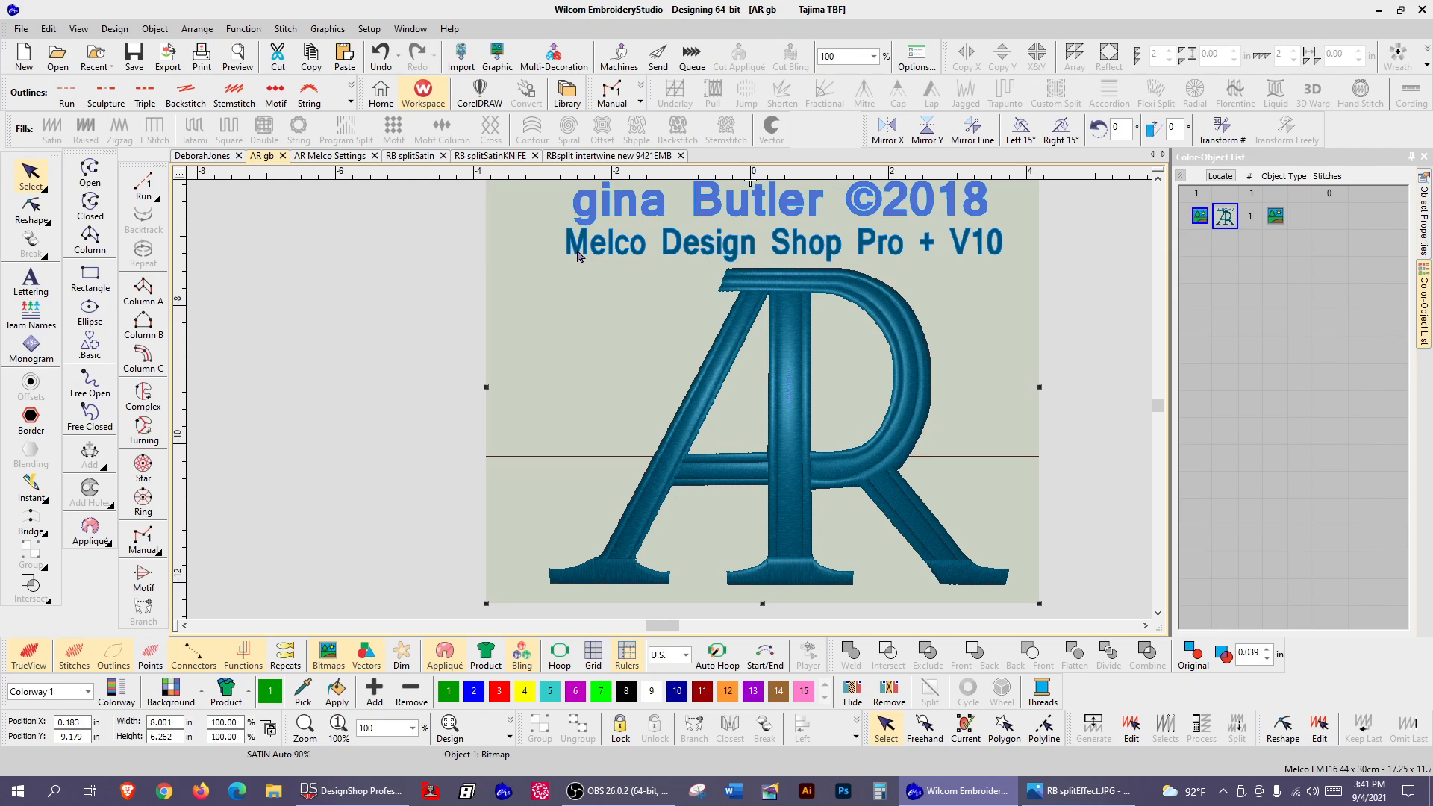
left_click(328, 157)
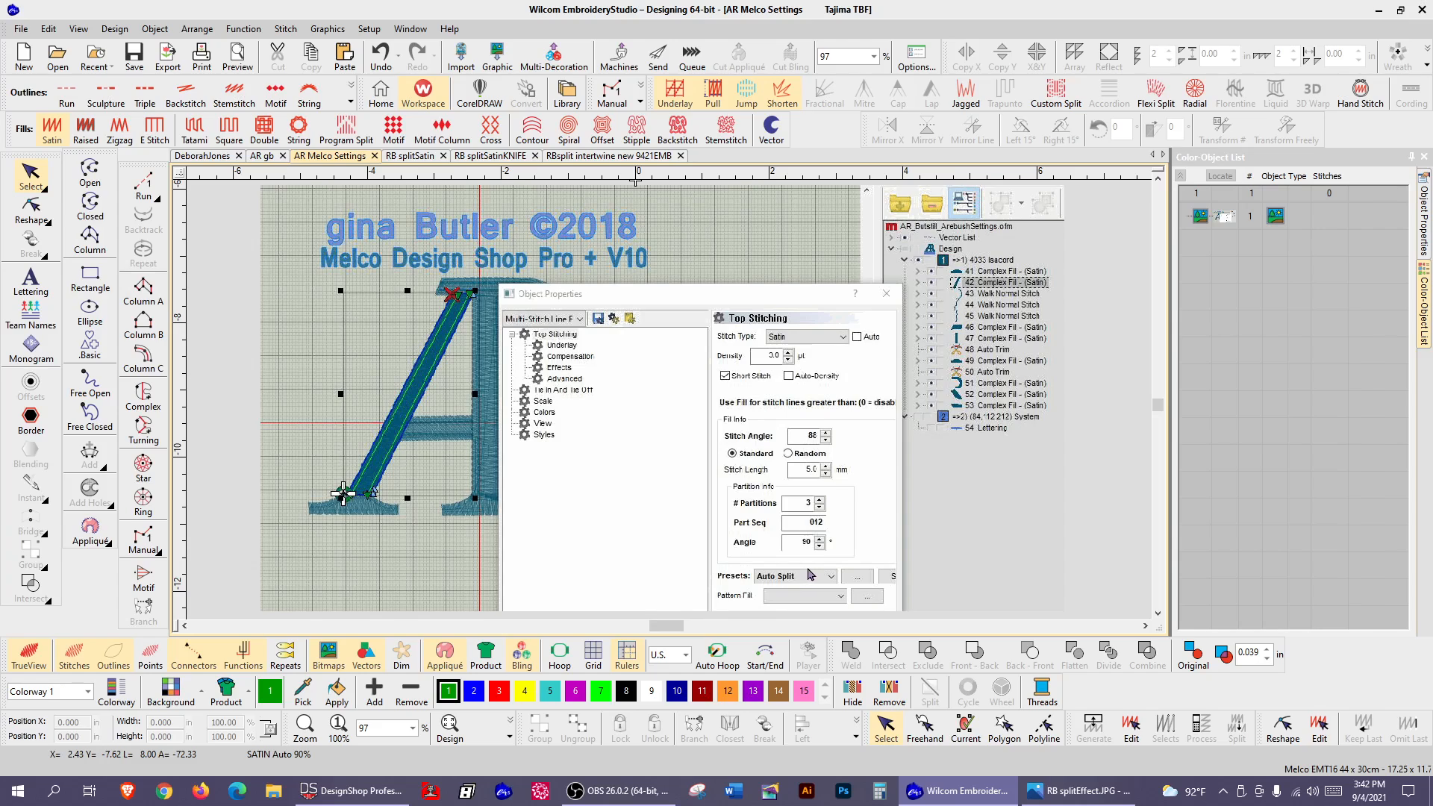
left_click(411, 156)
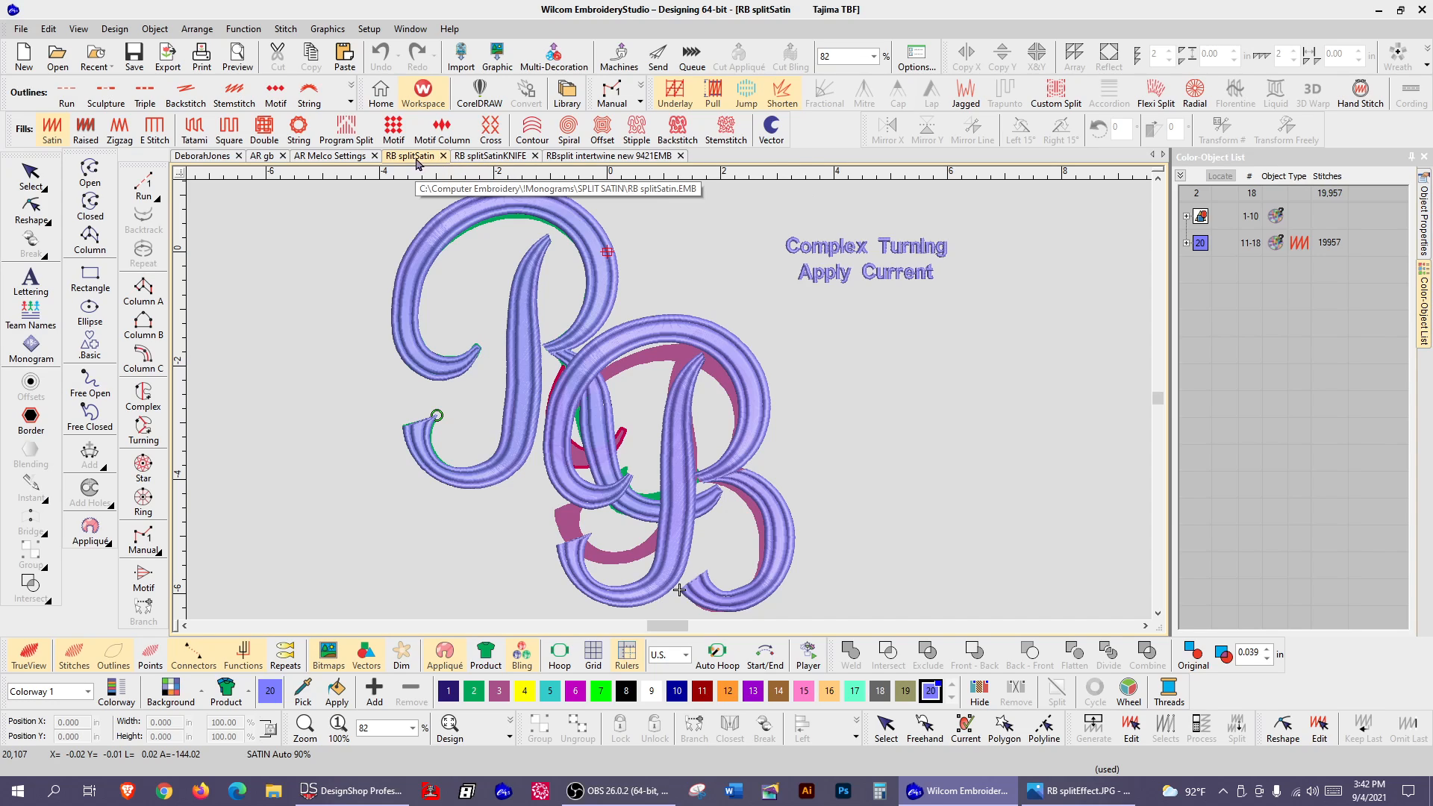
left_click(1078, 790)
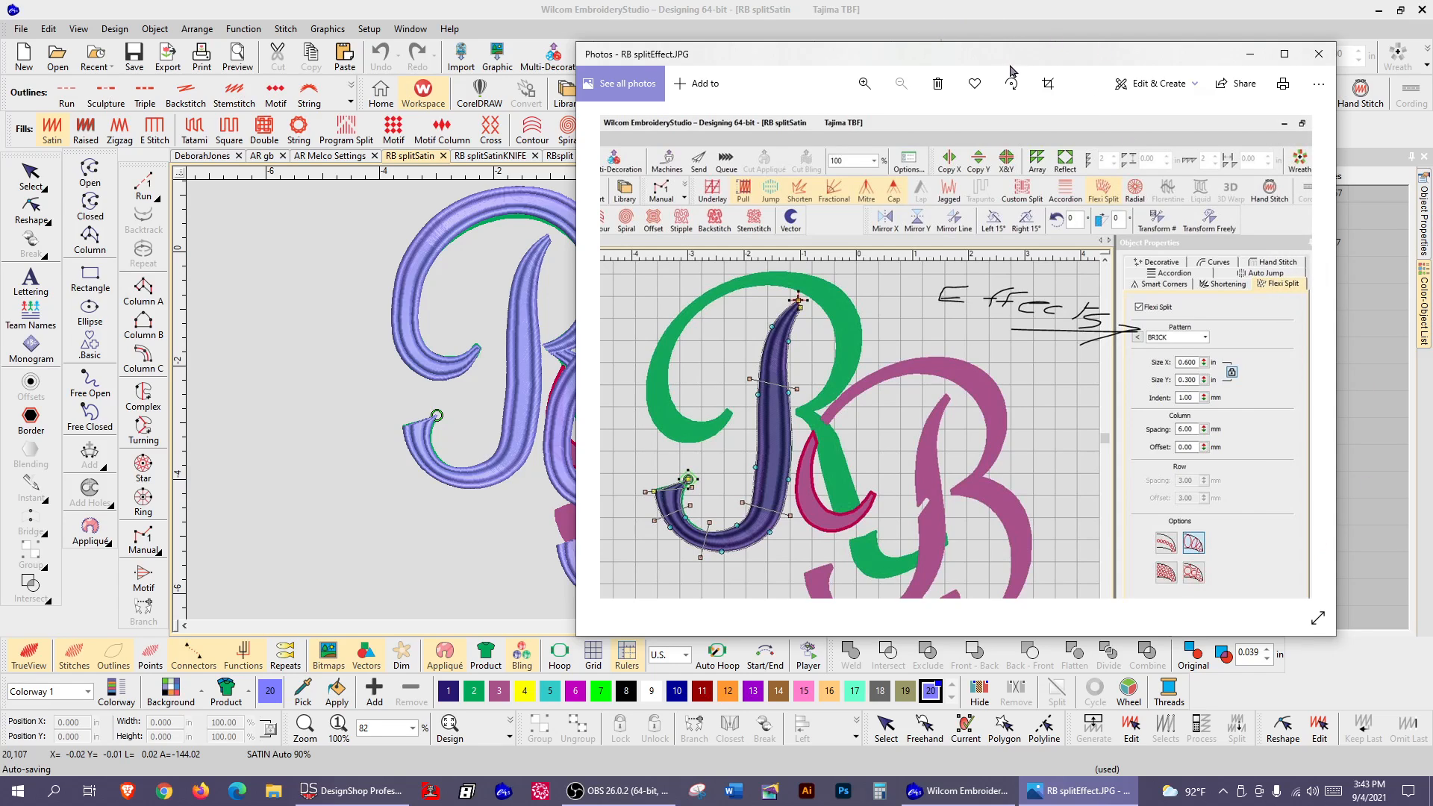
left_click_drag(1005, 65, 1432, 134)
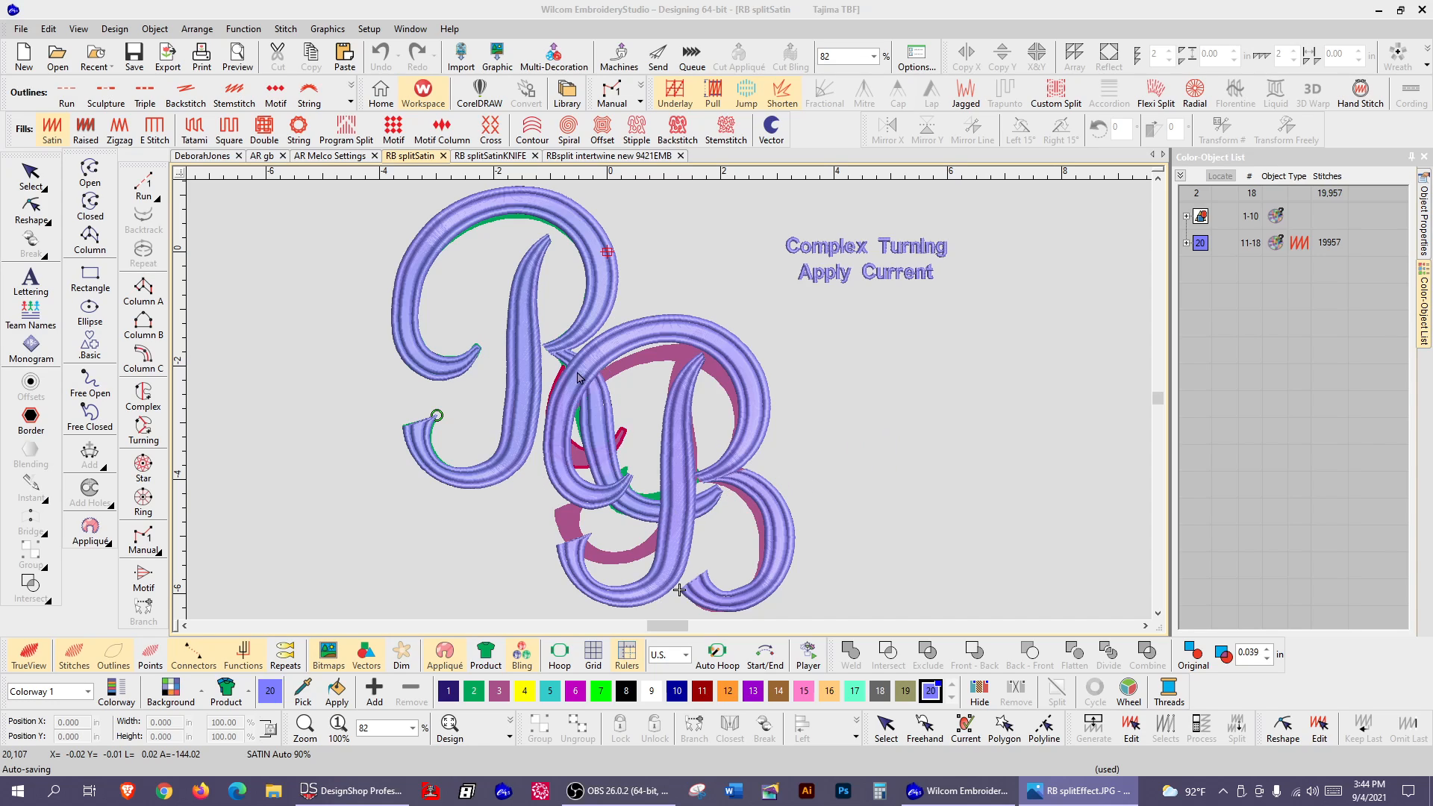
In the RB splitSatinKNIFE design, cut the B's upper bowl near its crest with a Knife line across the satin stroke.
left_click(508, 157)
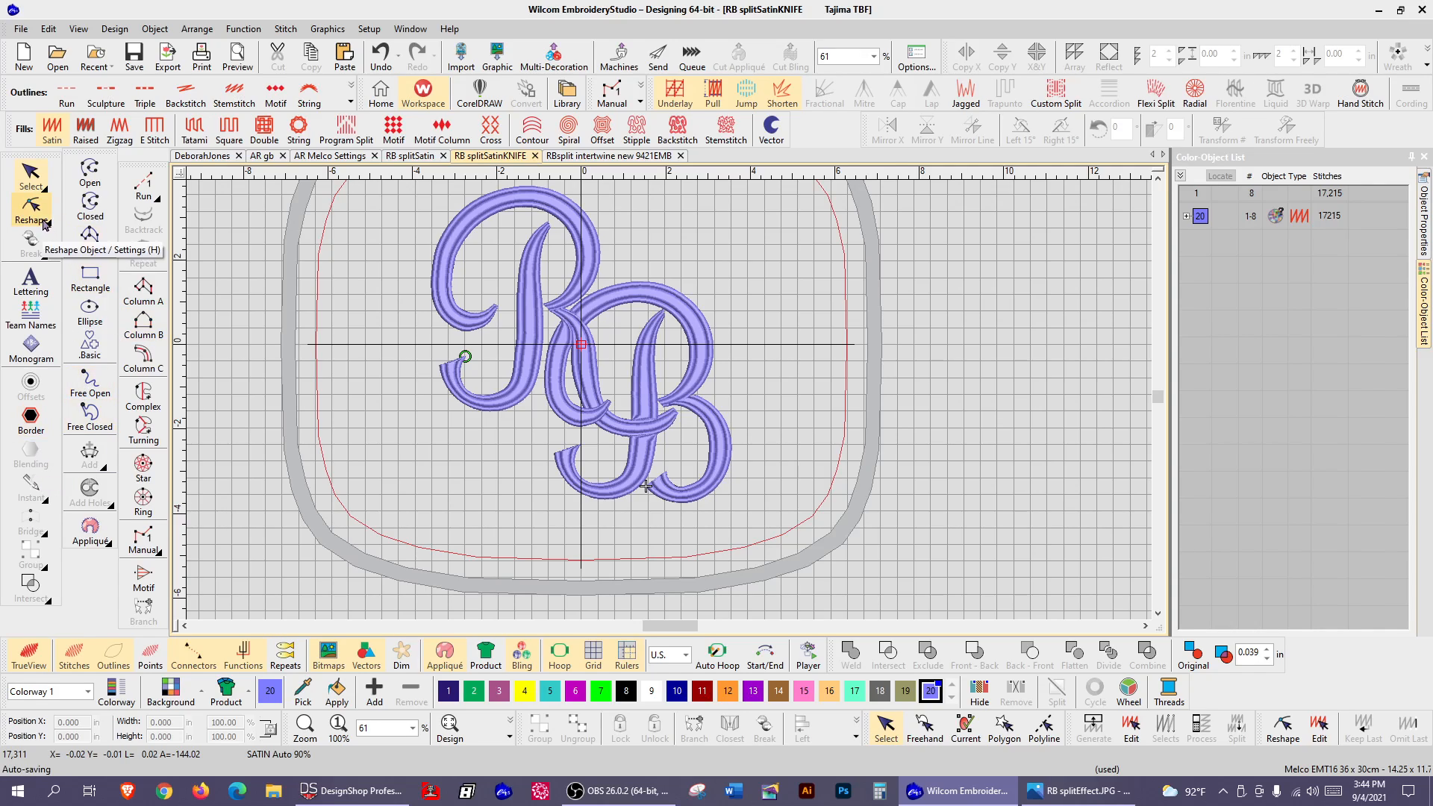
left_click(680, 310)
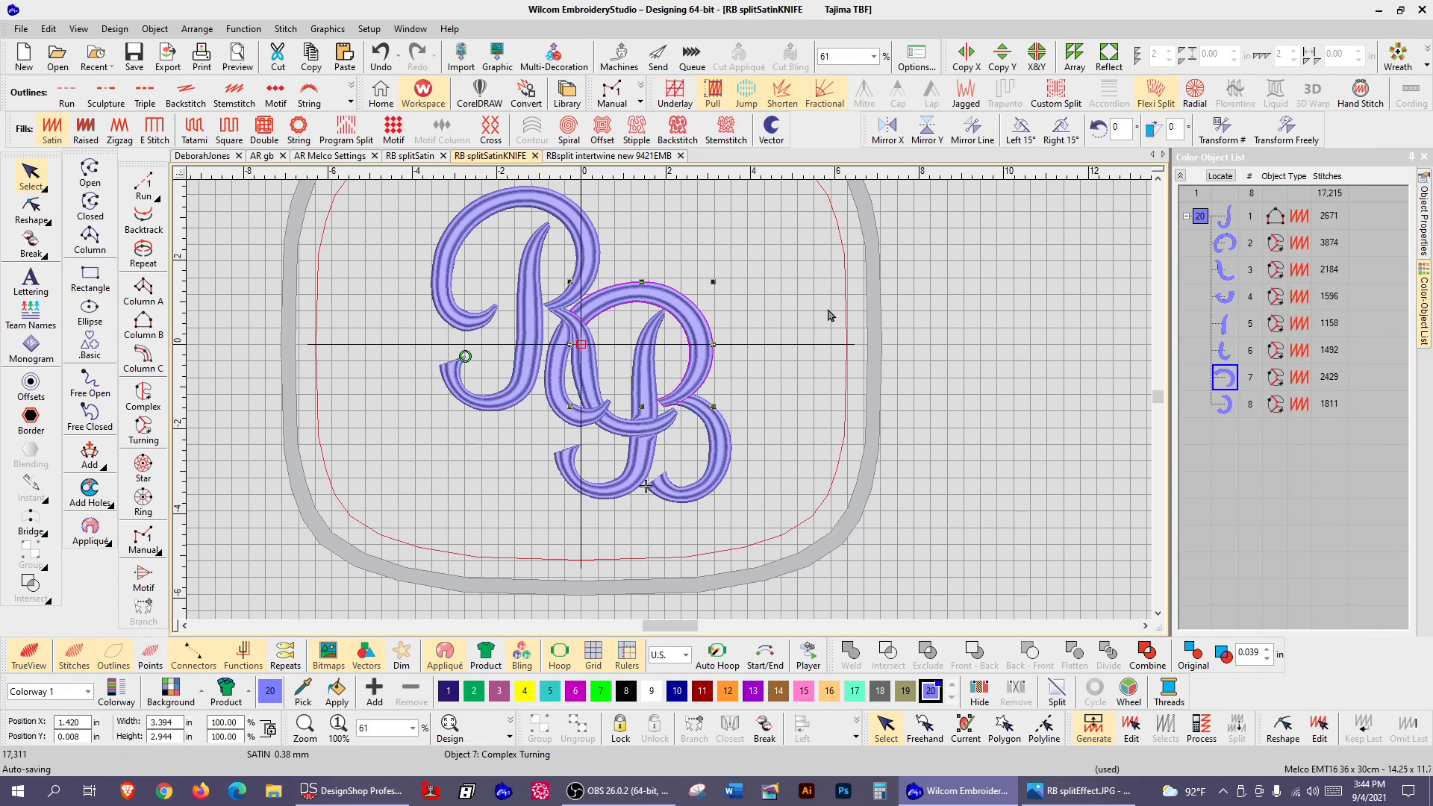
left_click(30, 210)
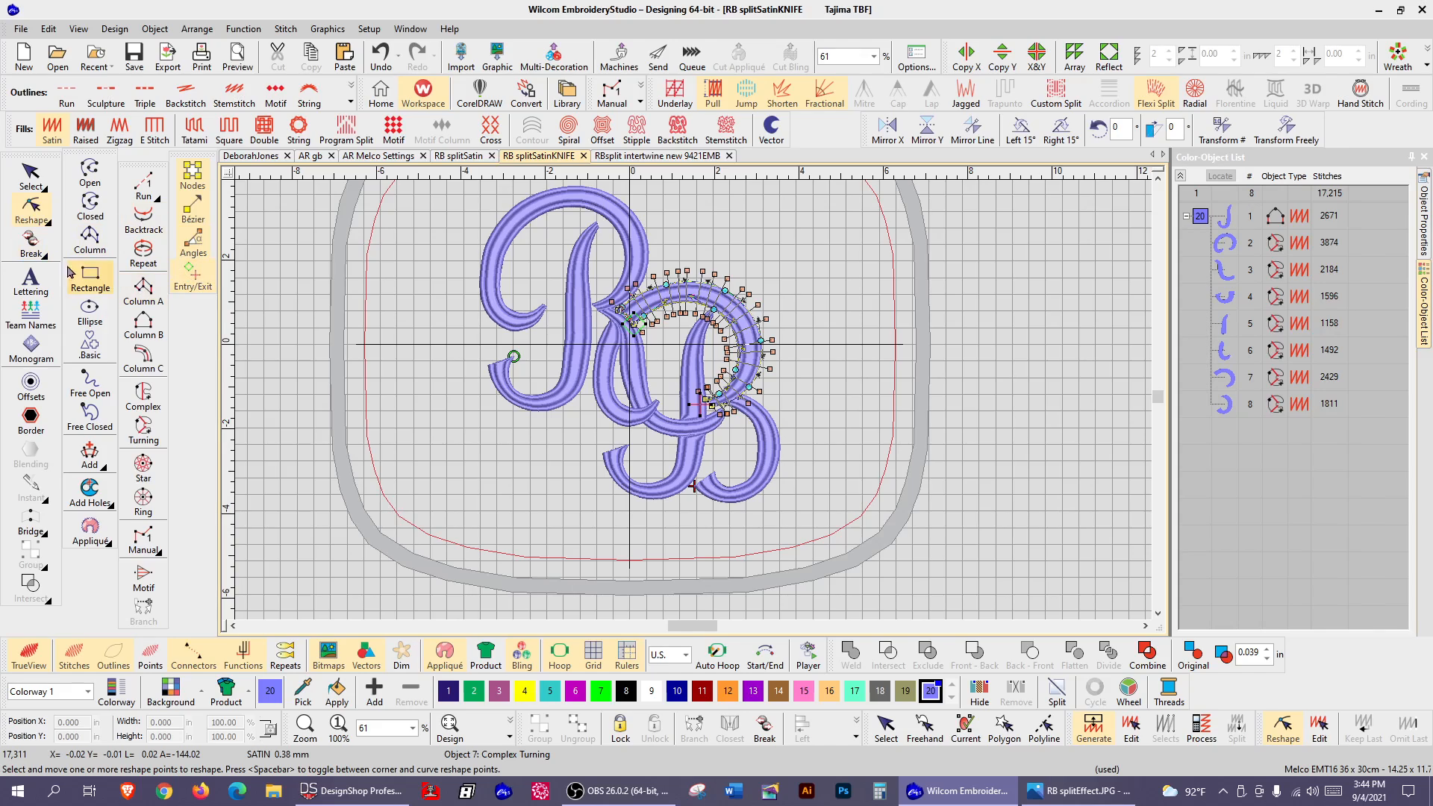
left_click(44, 257)
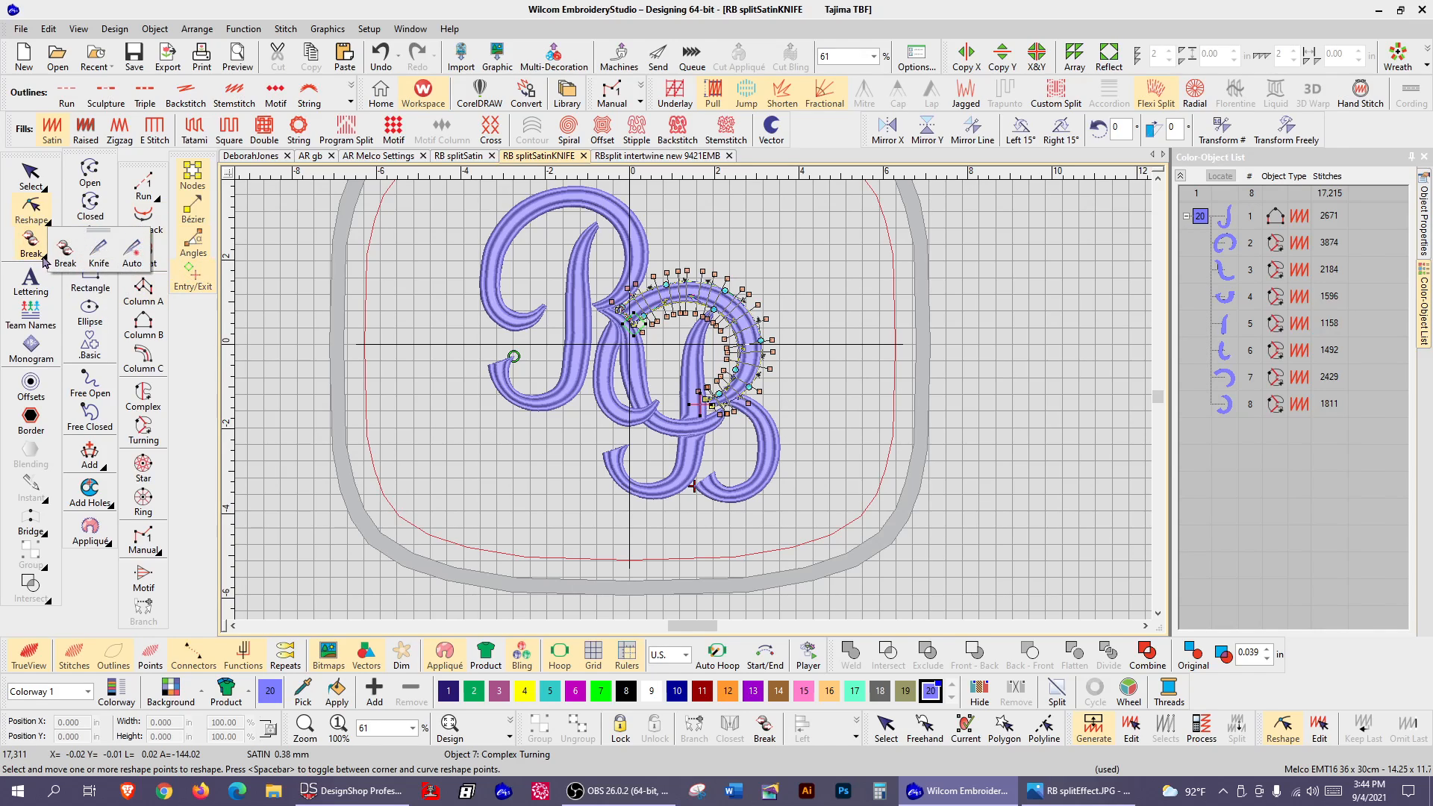
left_click(100, 254)
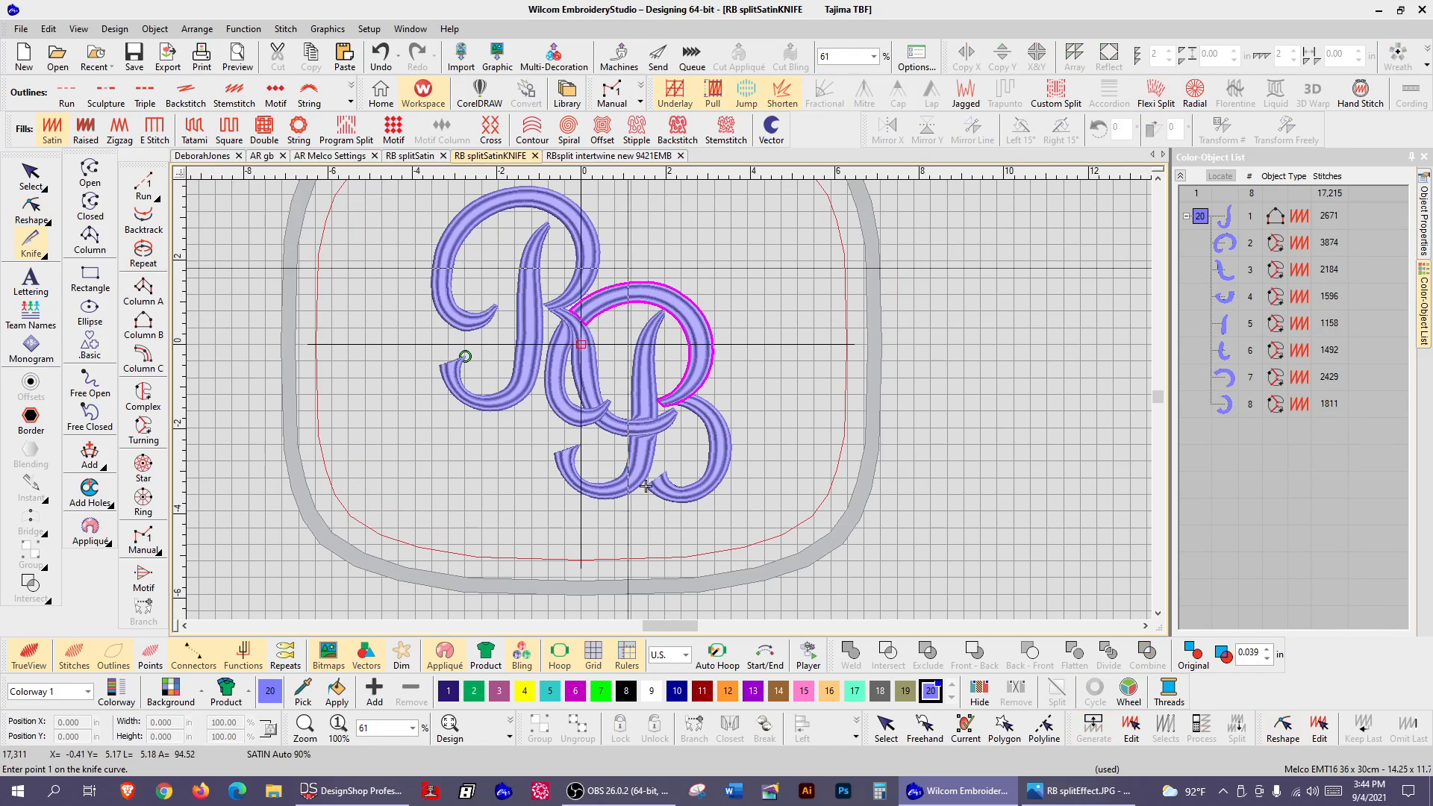
left_click(630, 271)
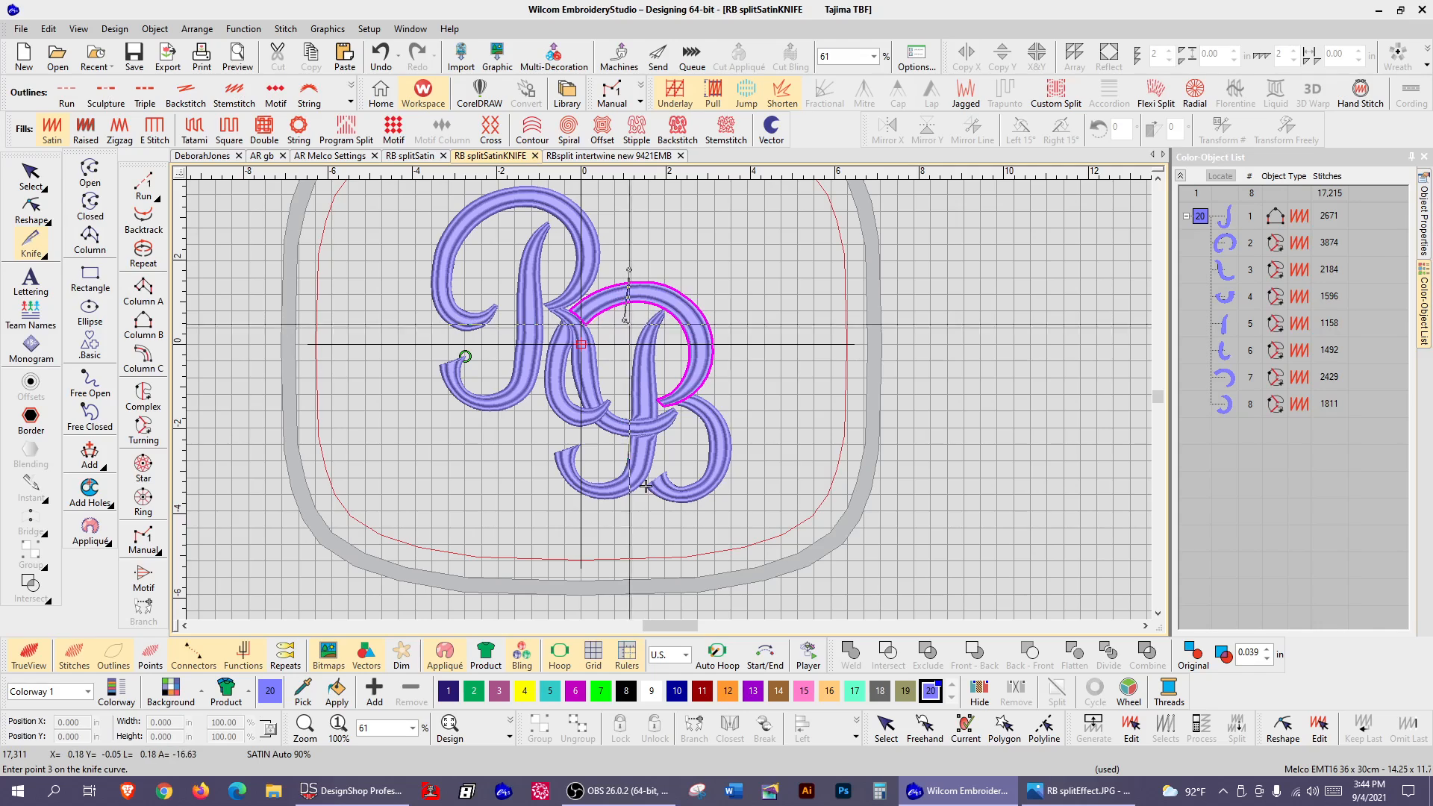
left_click(624, 322)
key("Return")
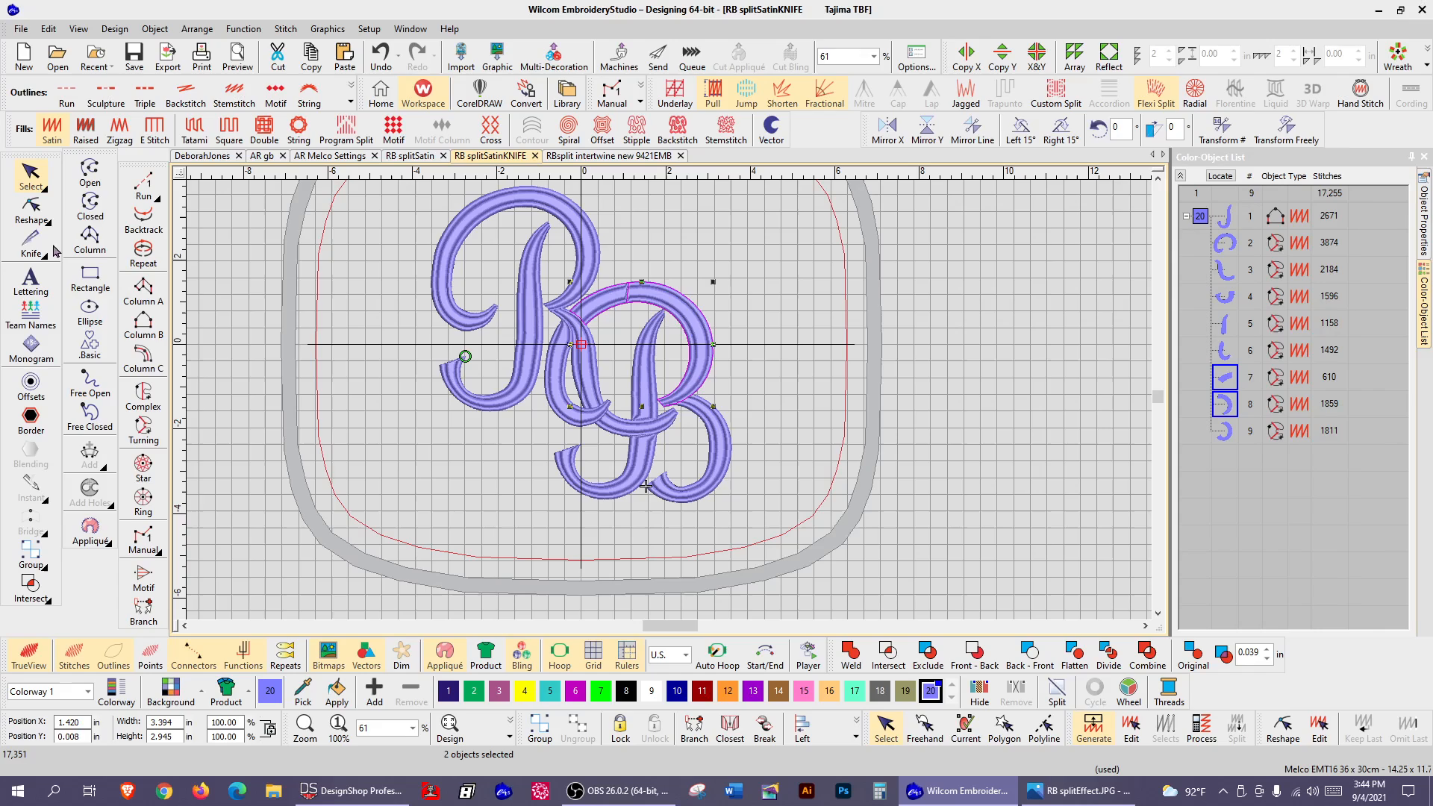
Make a second Knife cut across the B's upper bowl, slightly right of the first, to isolate a short segment.
mouse_move(56, 243)
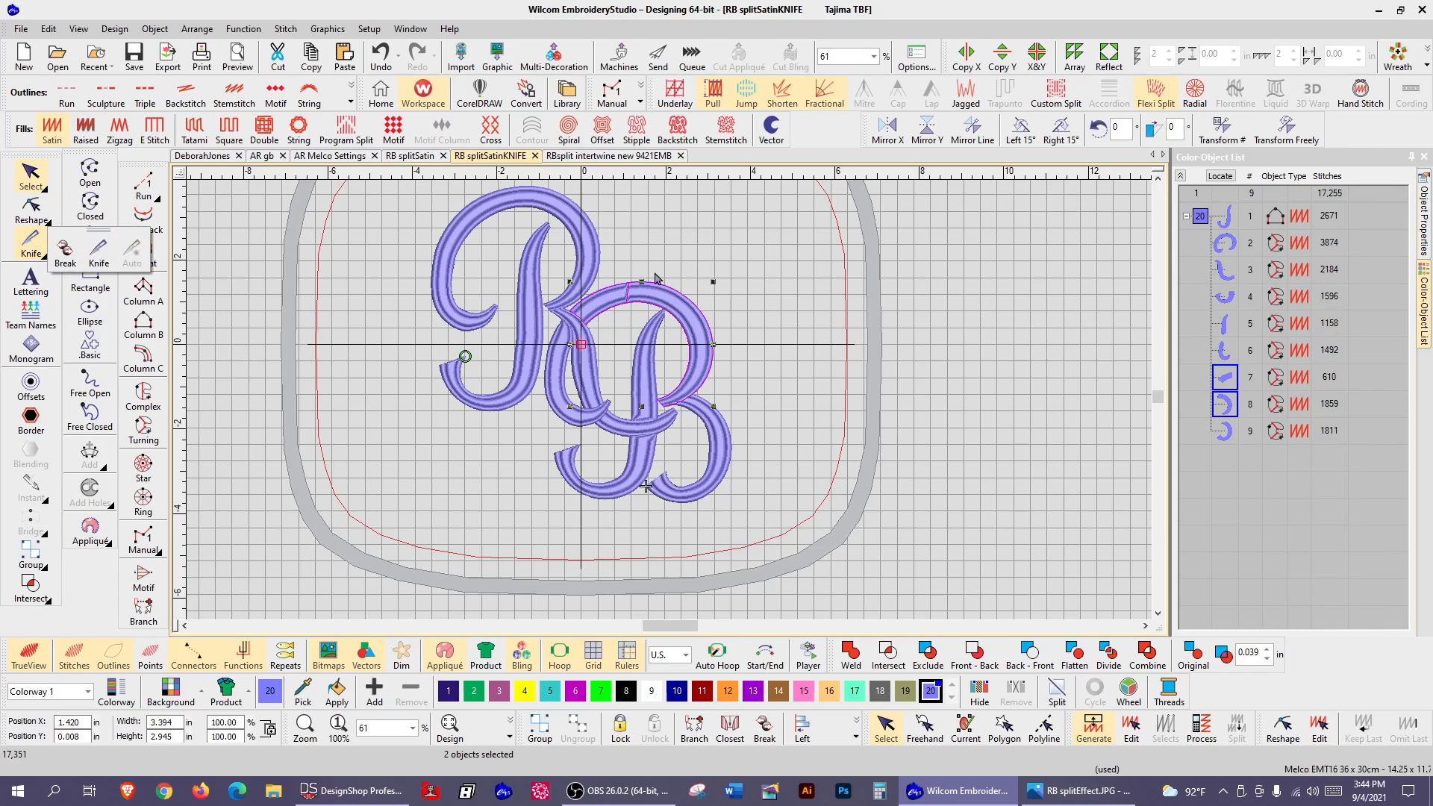
key("Escape")
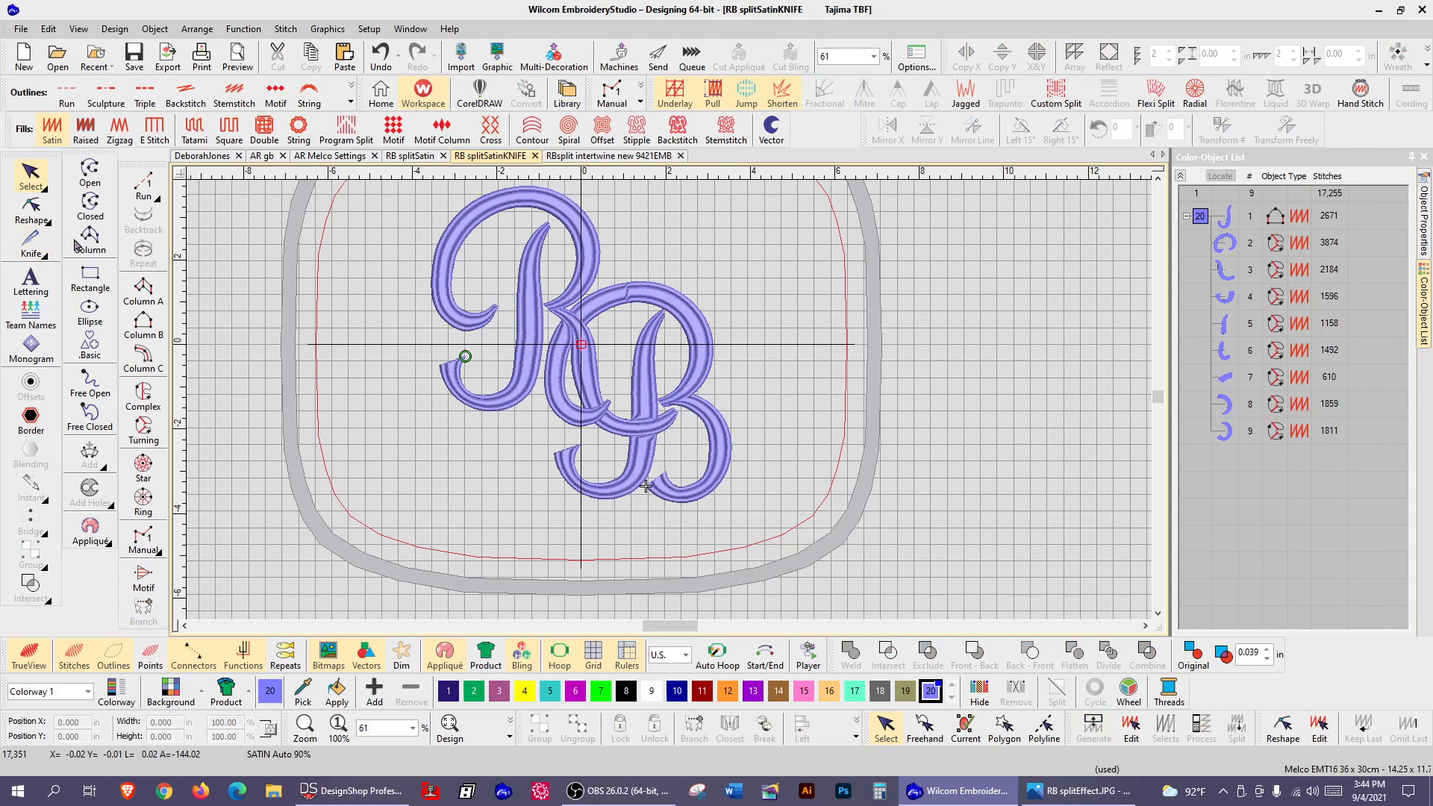
left_click(30, 242)
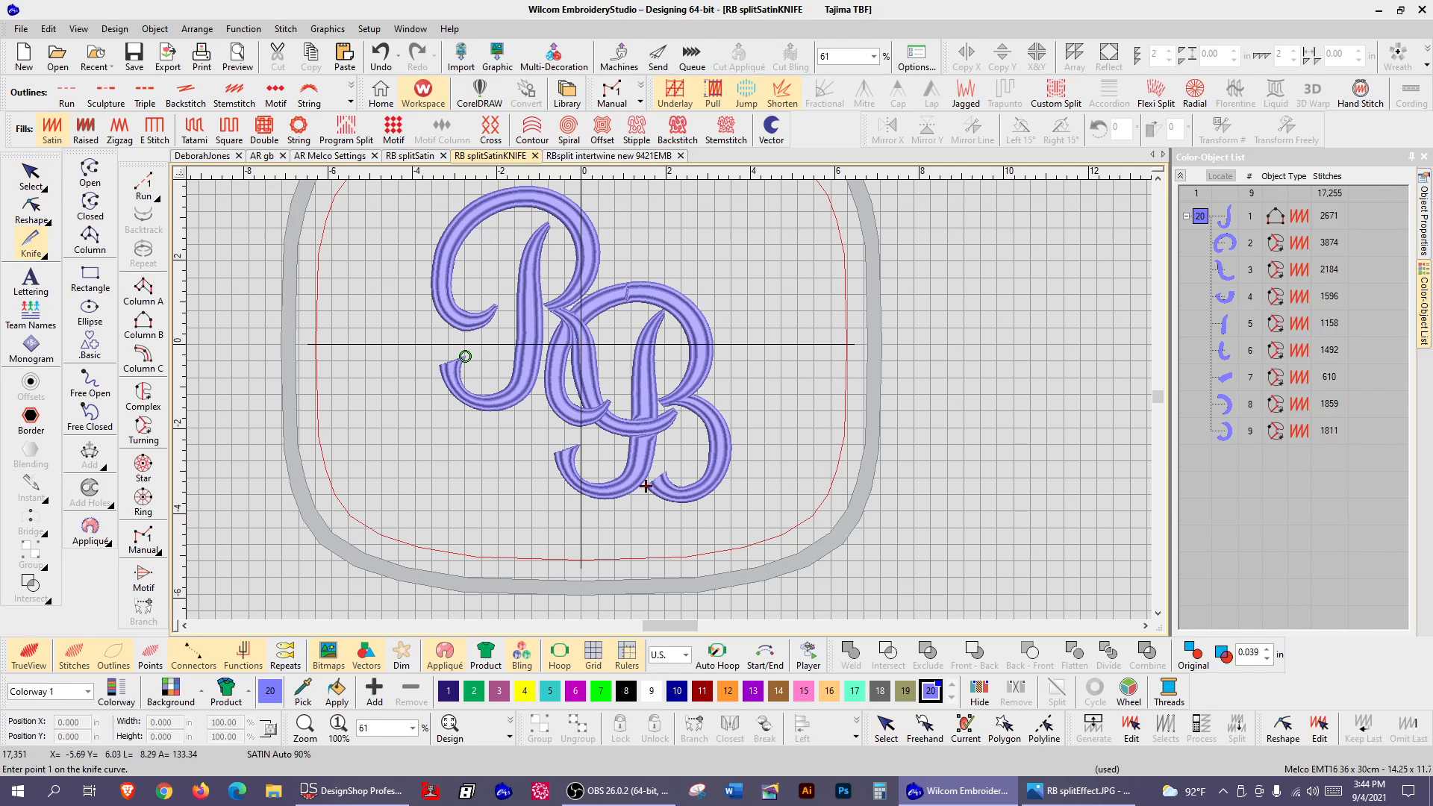
left_click(647, 274)
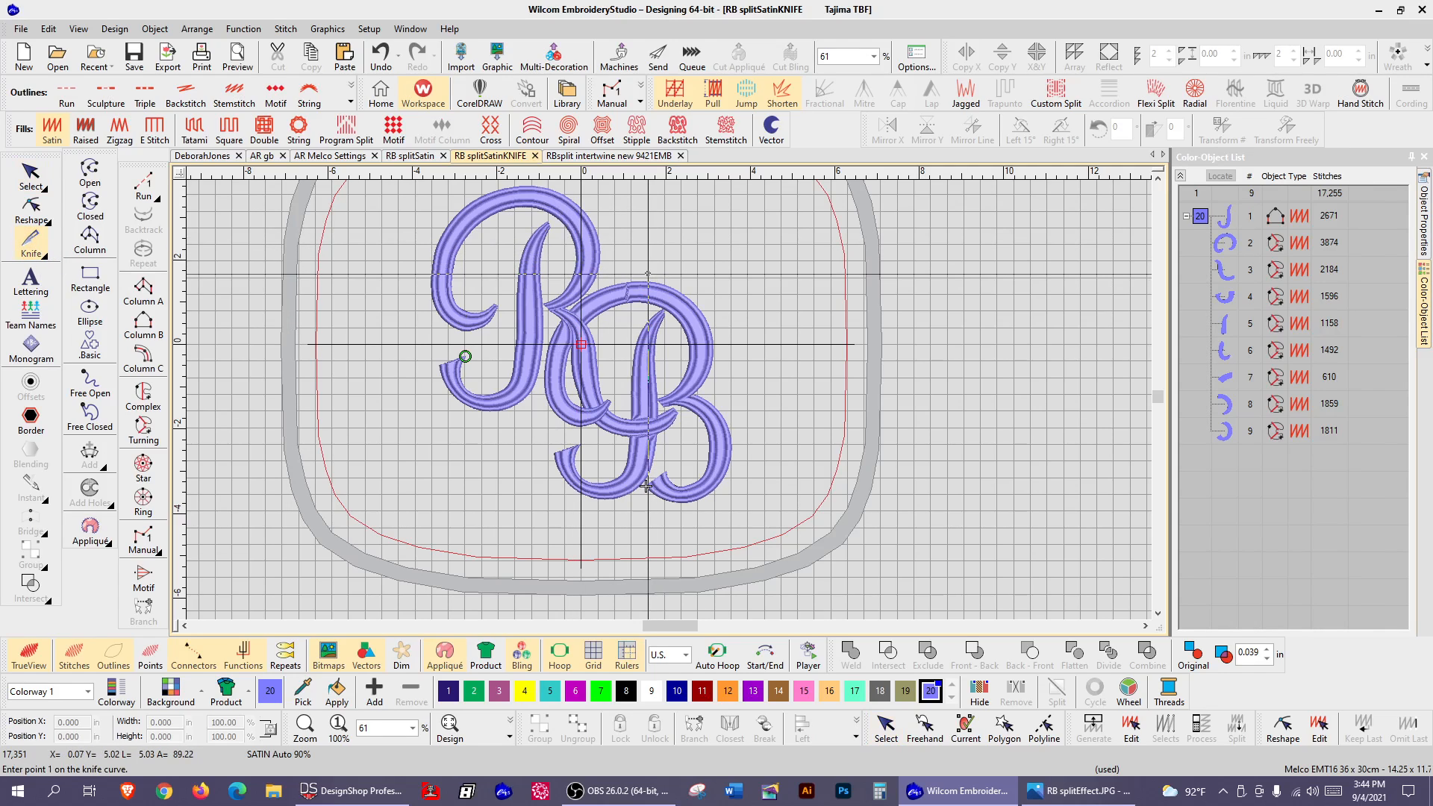
left_click(638, 321)
left_click(645, 486)
key("Return")
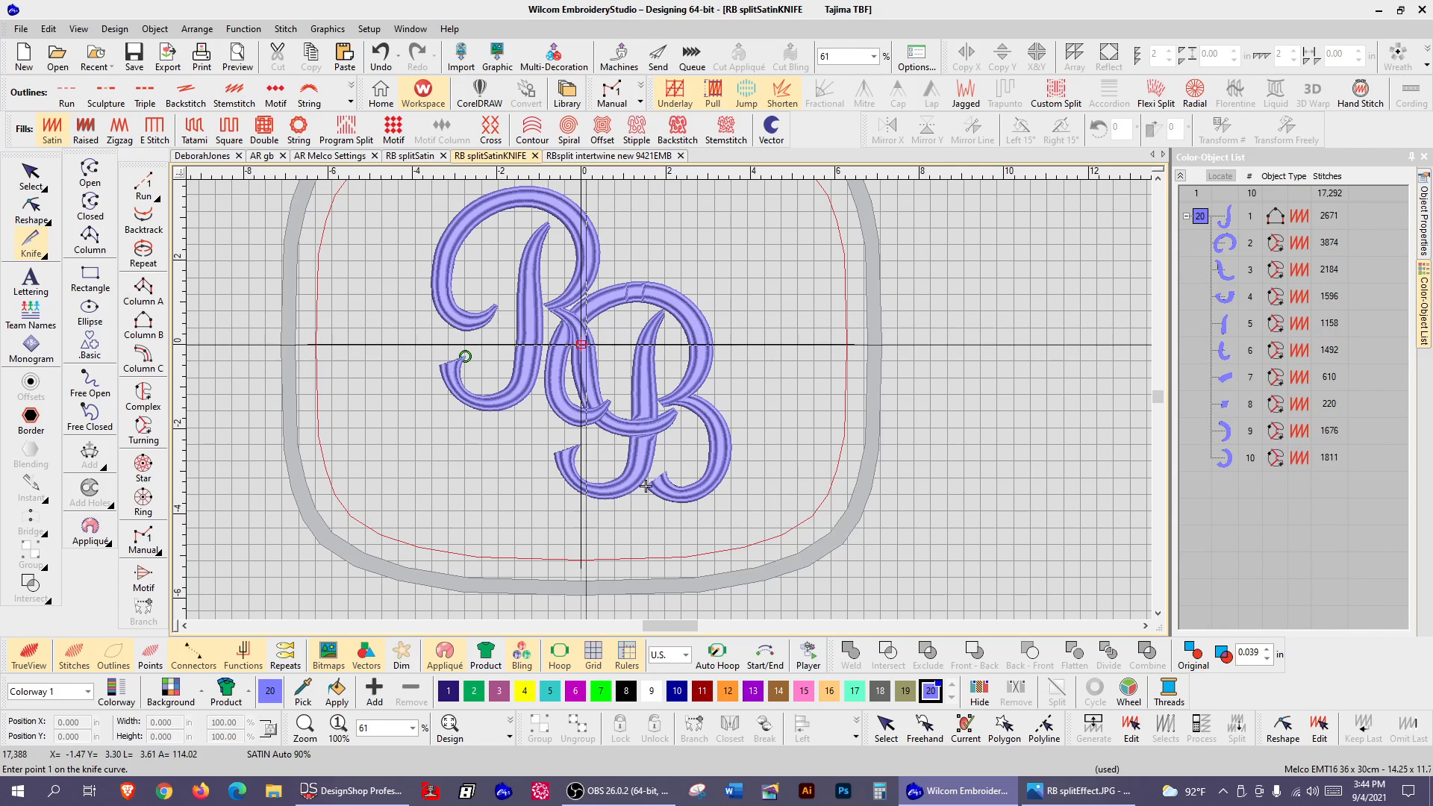
Delete the short segment between the two knife cuts at the crest of the B's upper bowl.
left_click(30, 178)
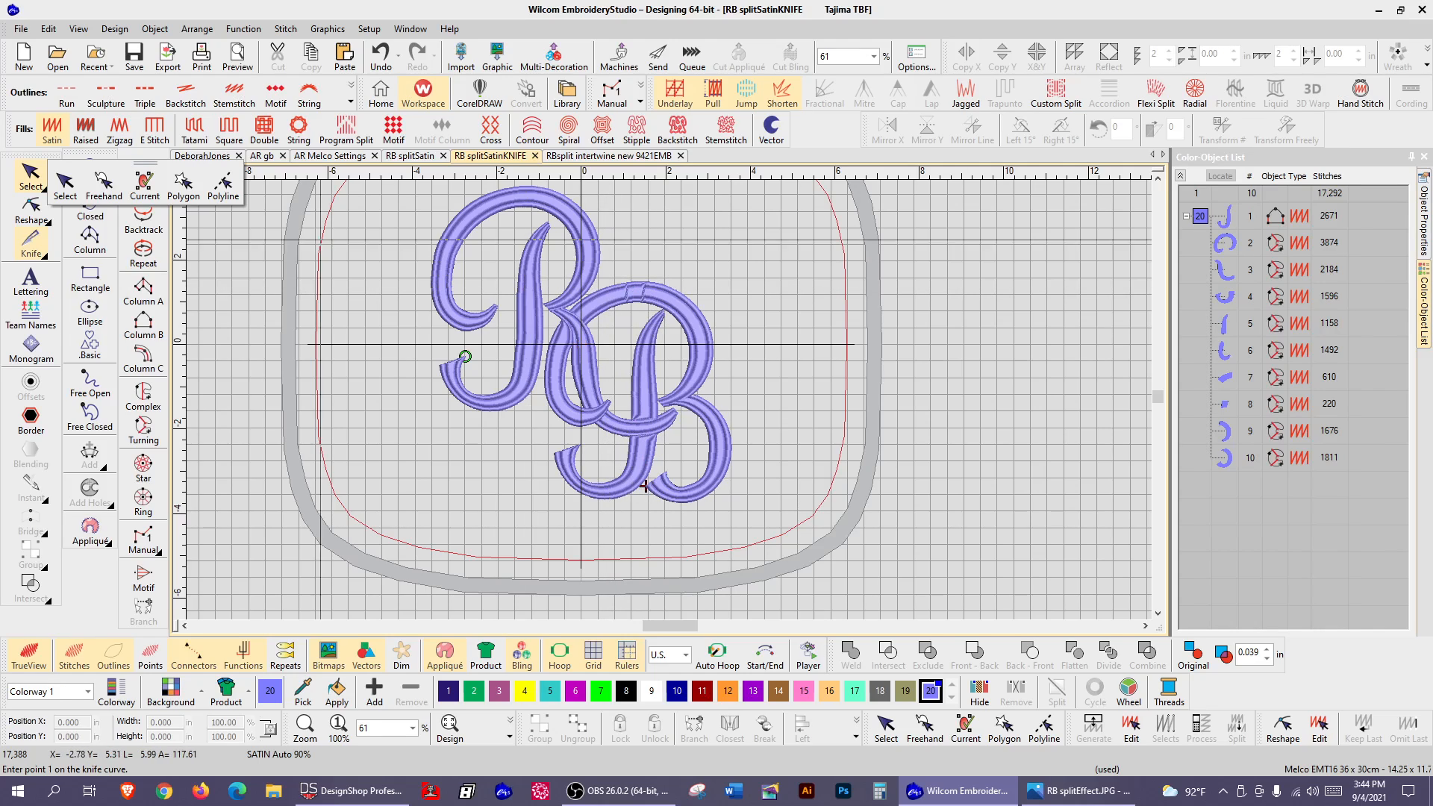
left_click(65, 182)
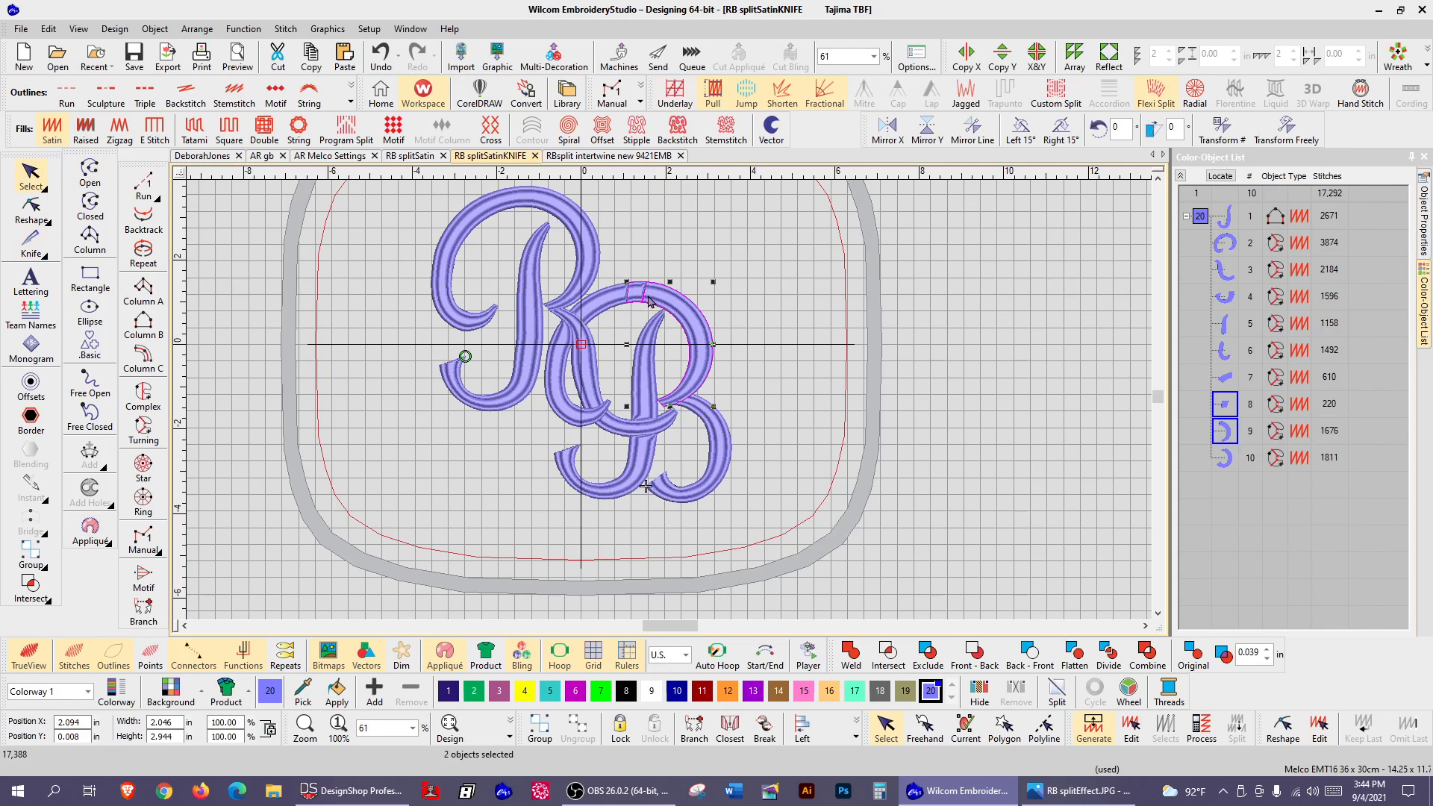
left_click(787, 260)
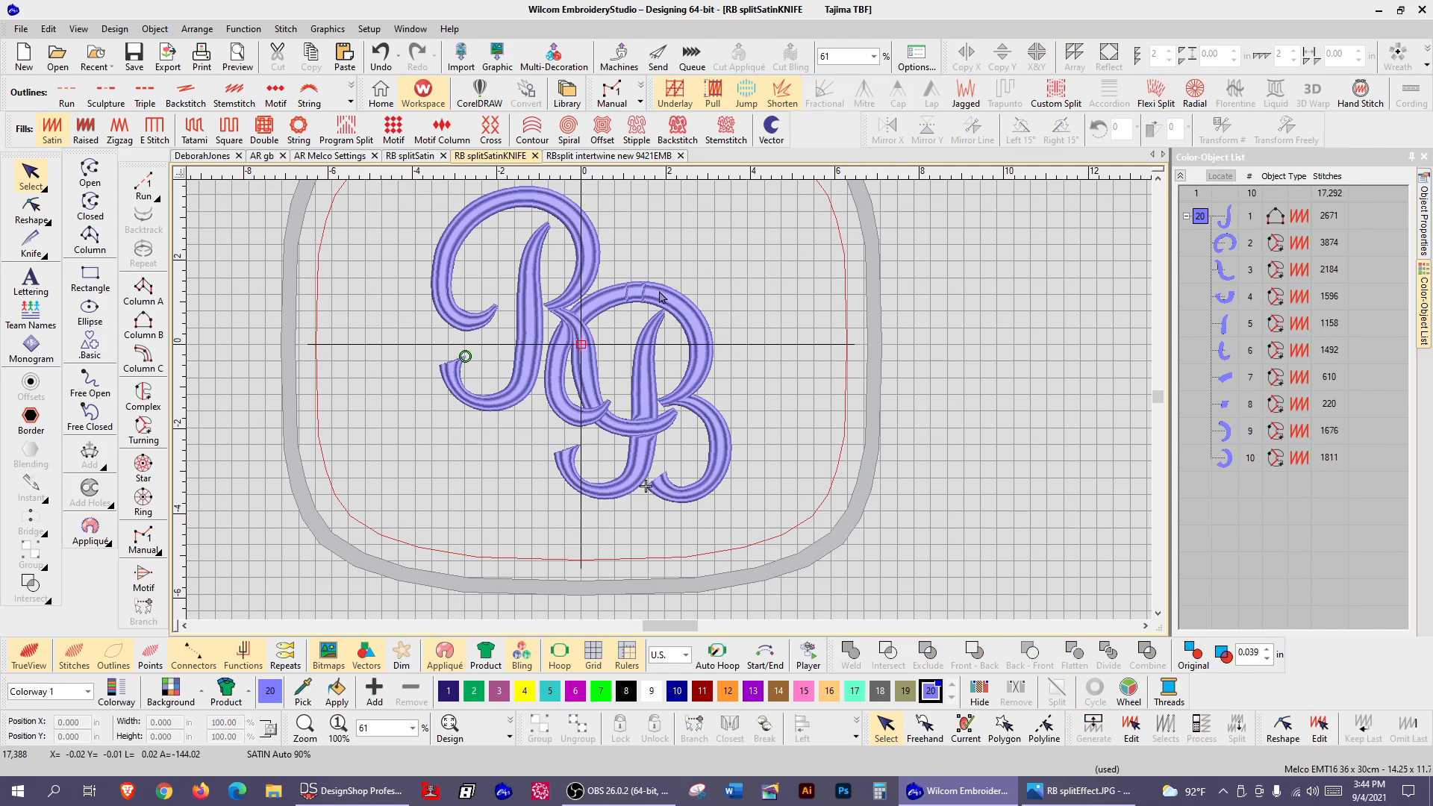
left_click(633, 295)
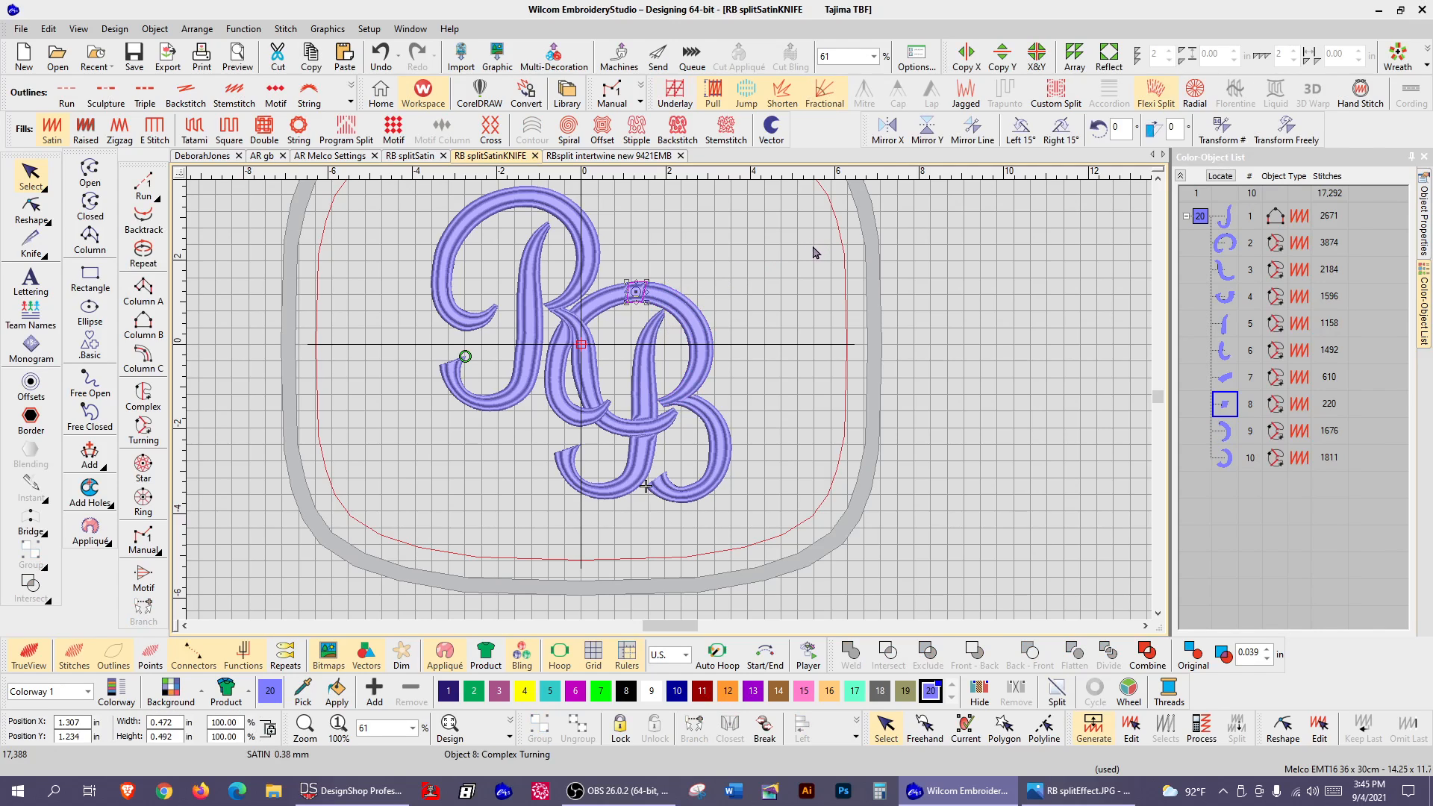
key("Delete")
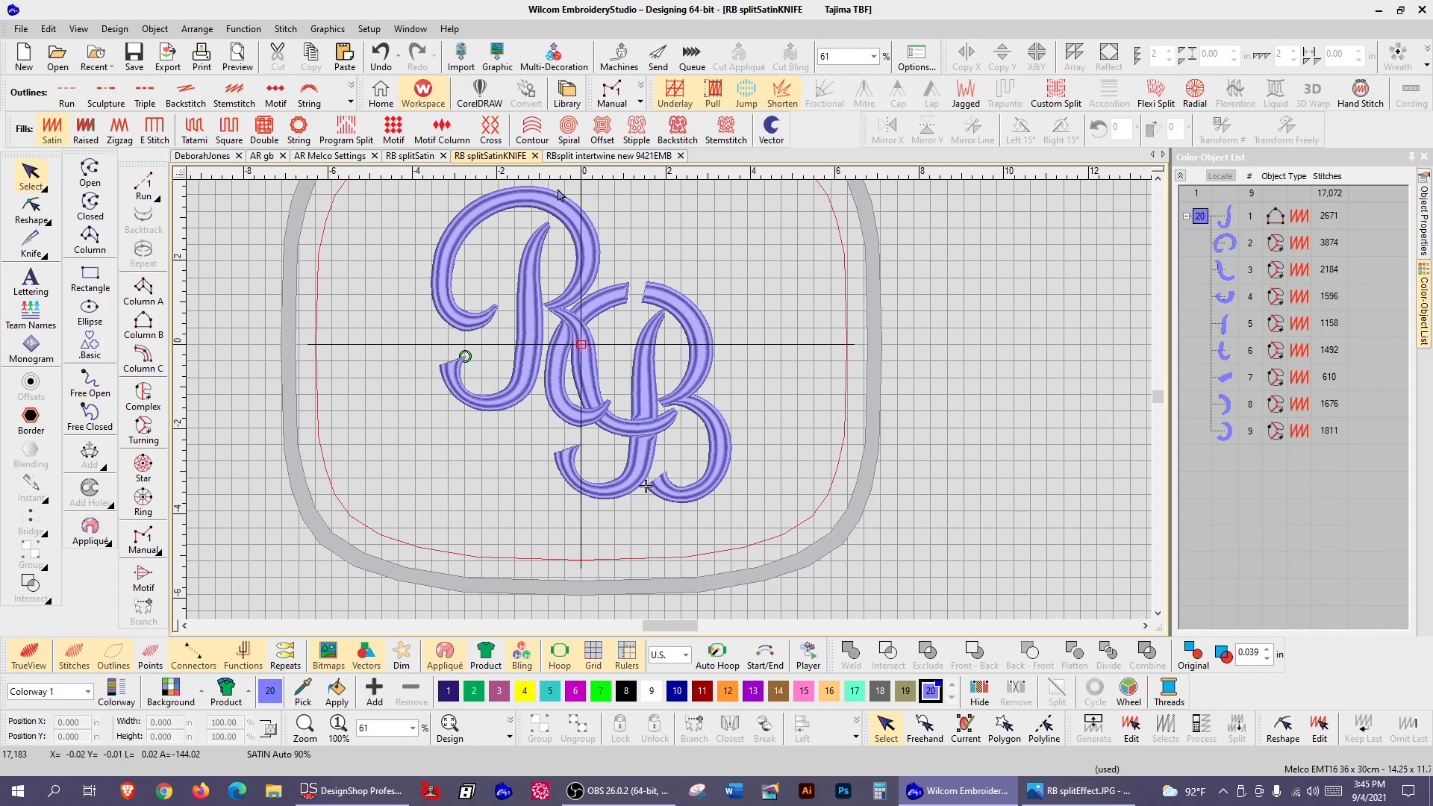
Undo the segment deletion and both knife cuts on the B's upper bowl.
left_click(382, 55)
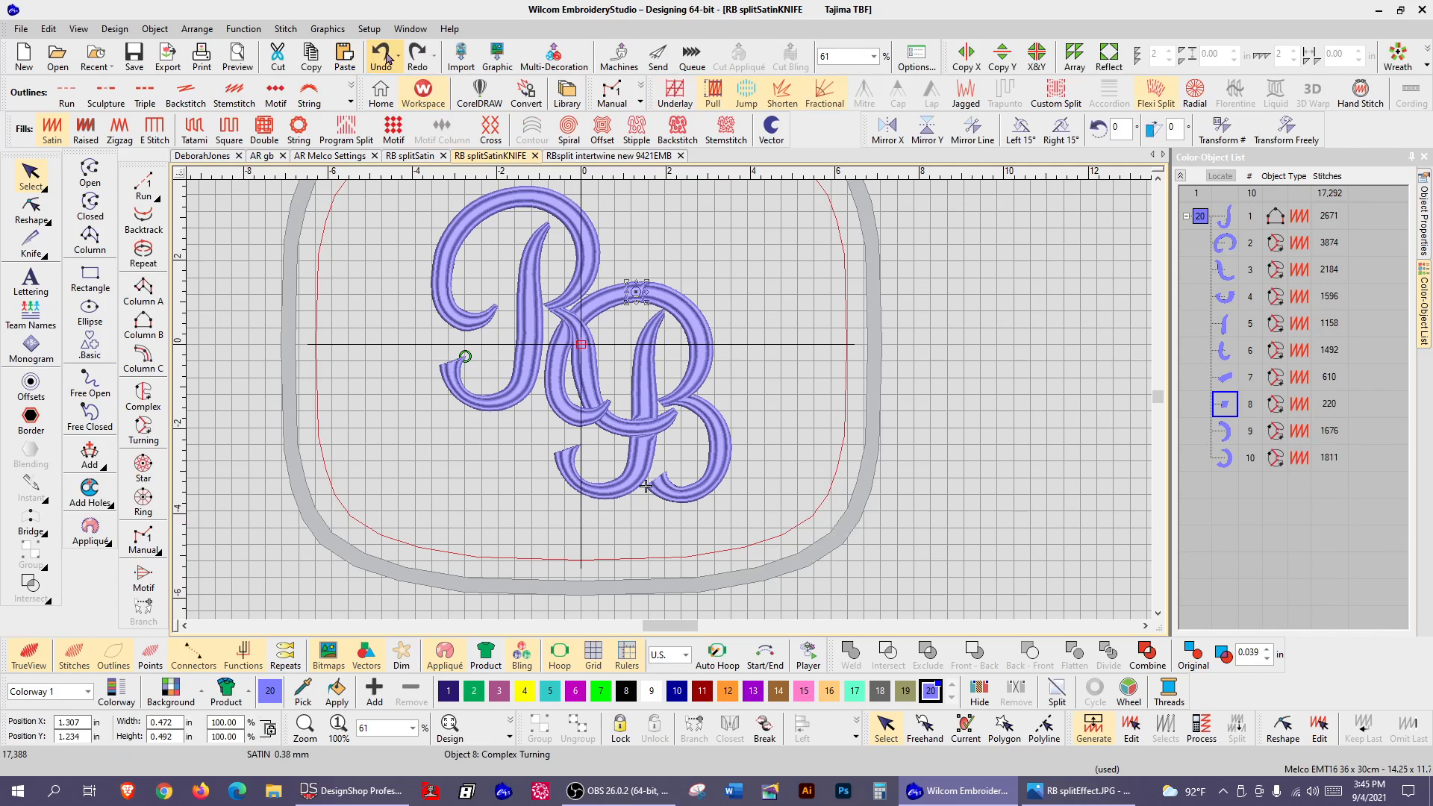
left_click(384, 57)
left_click(383, 58)
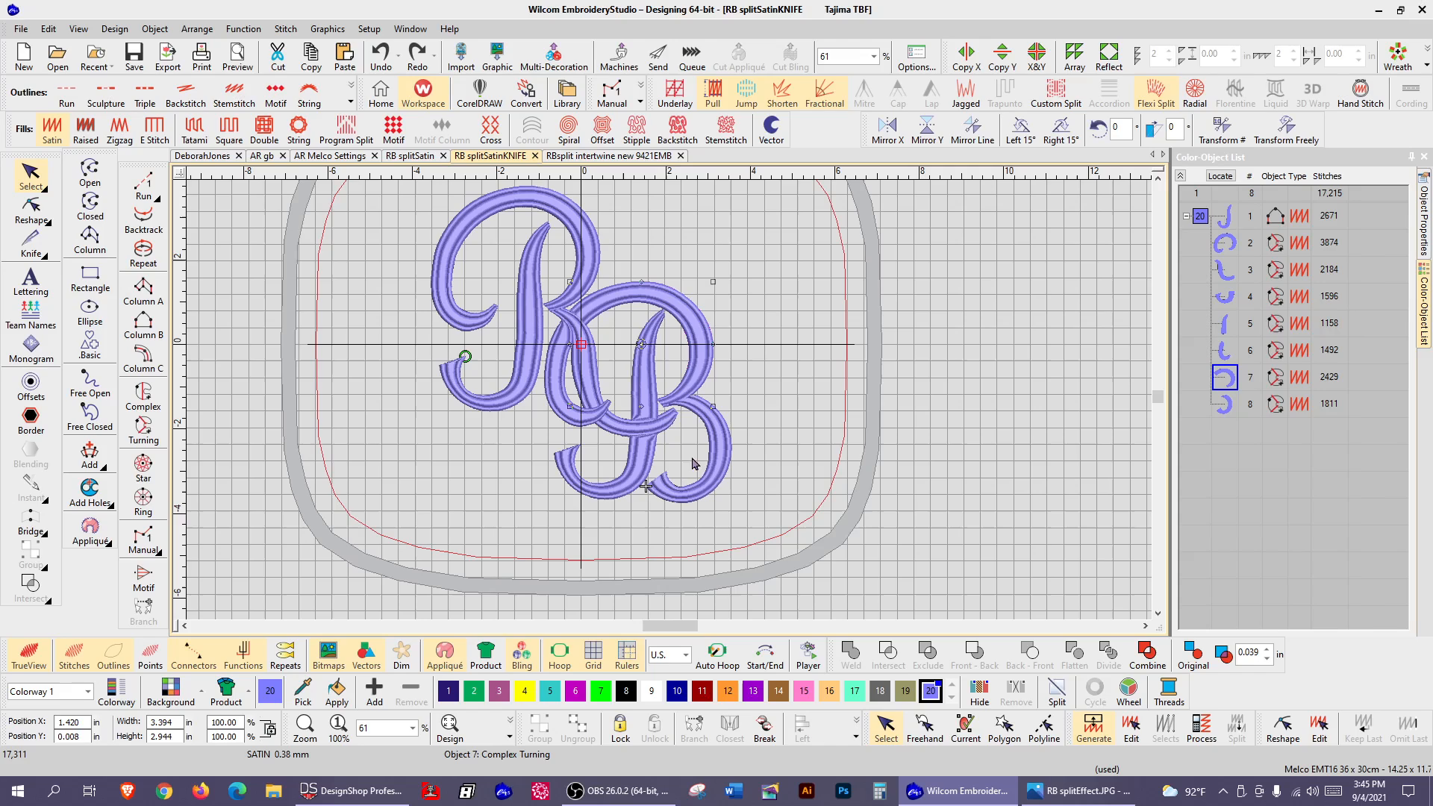
Examine the cut stroke ends and overlaps around the B's middle, and switch to the RBsplit intertwine new 9421EMB design.
left_click(303, 725)
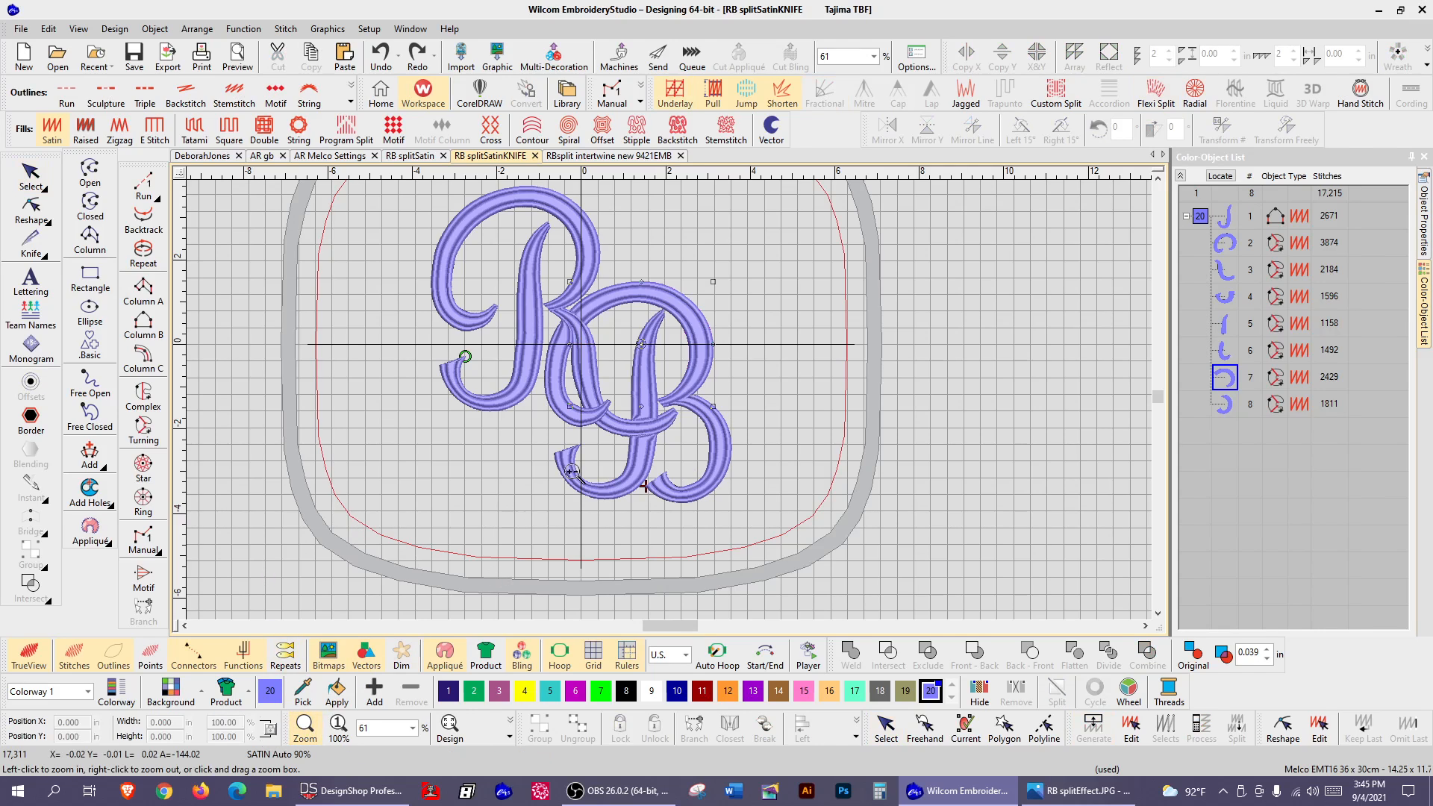
left_click_drag(619, 384, 720, 445)
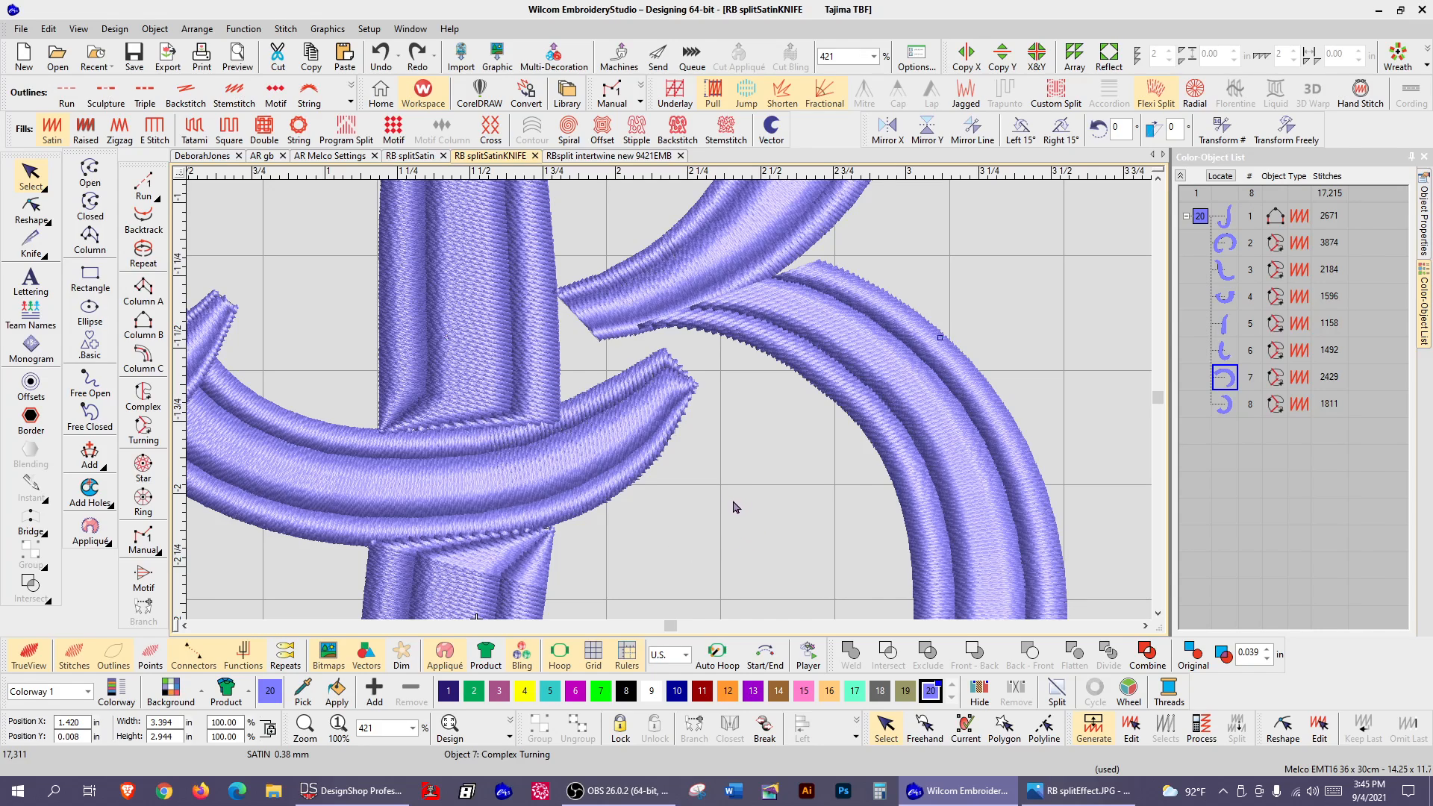
left_click(601, 156)
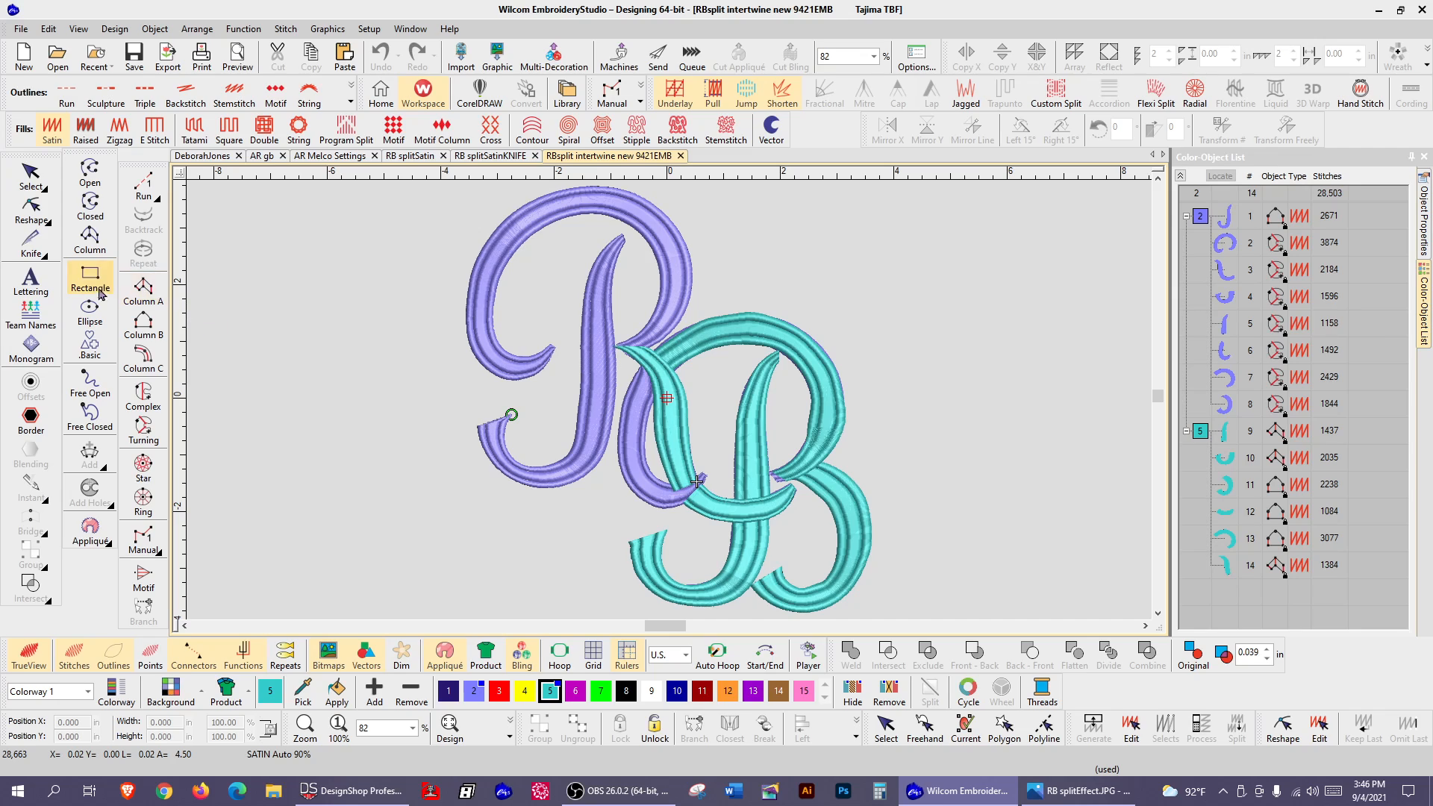
left_click(149, 296)
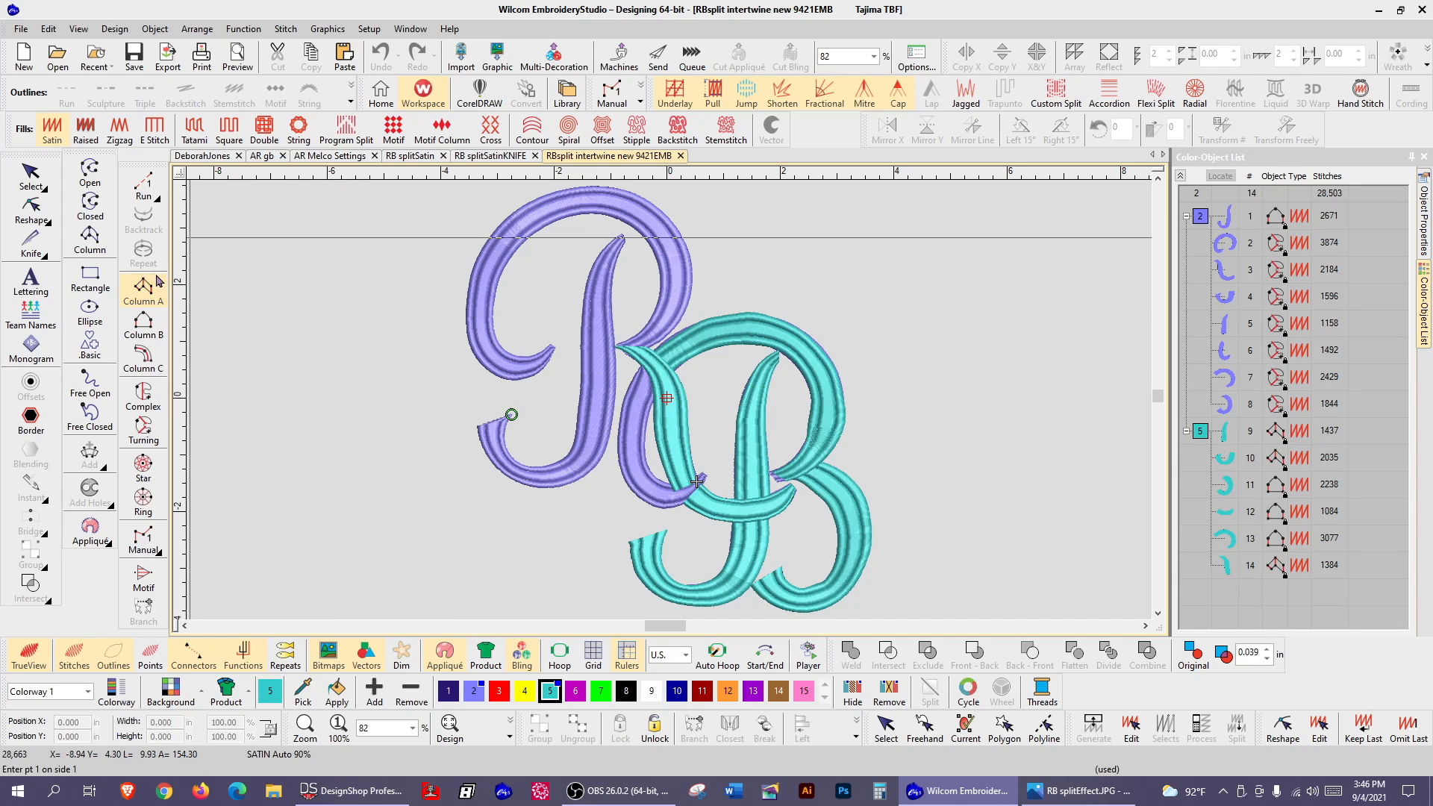
left_click(391, 221)
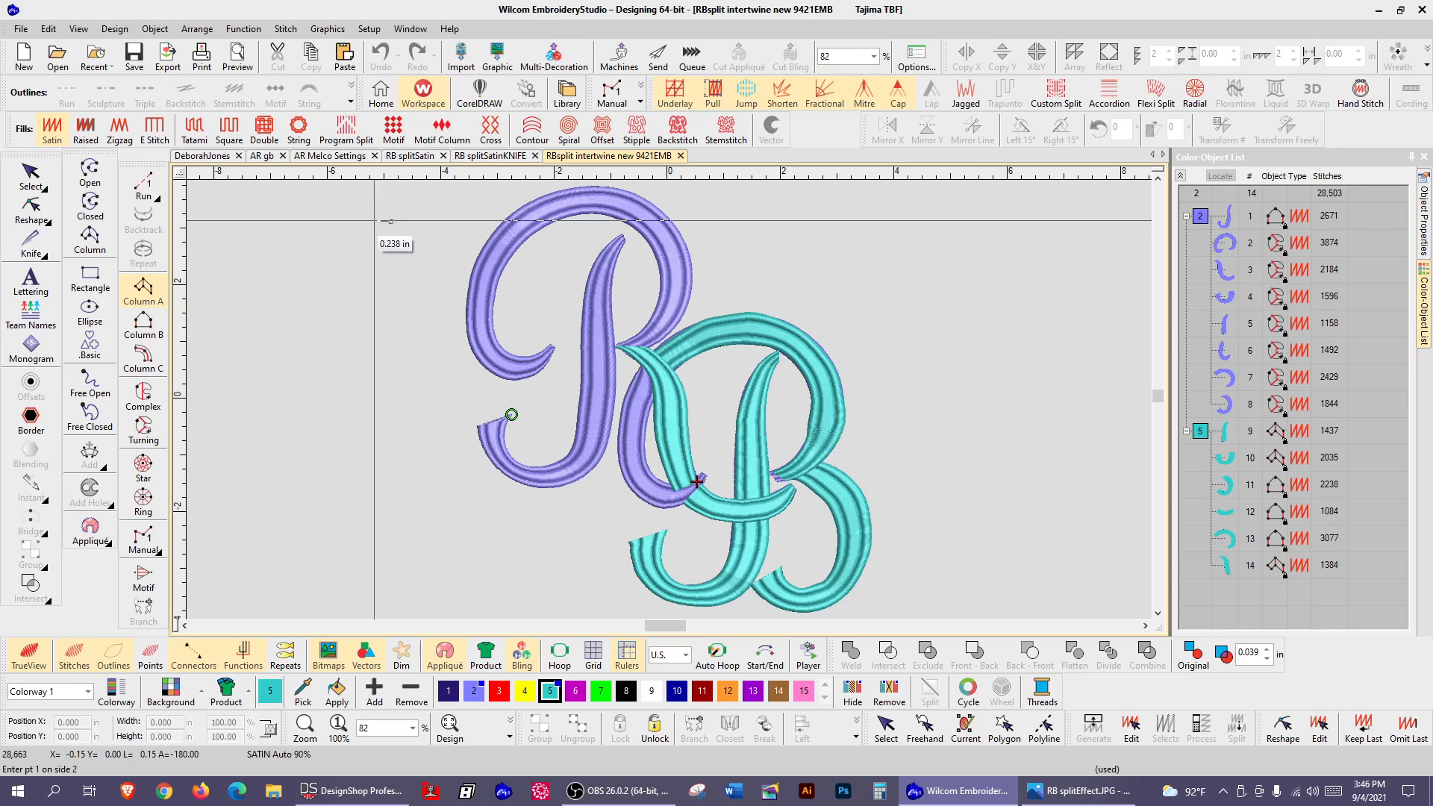
left_click(338, 266)
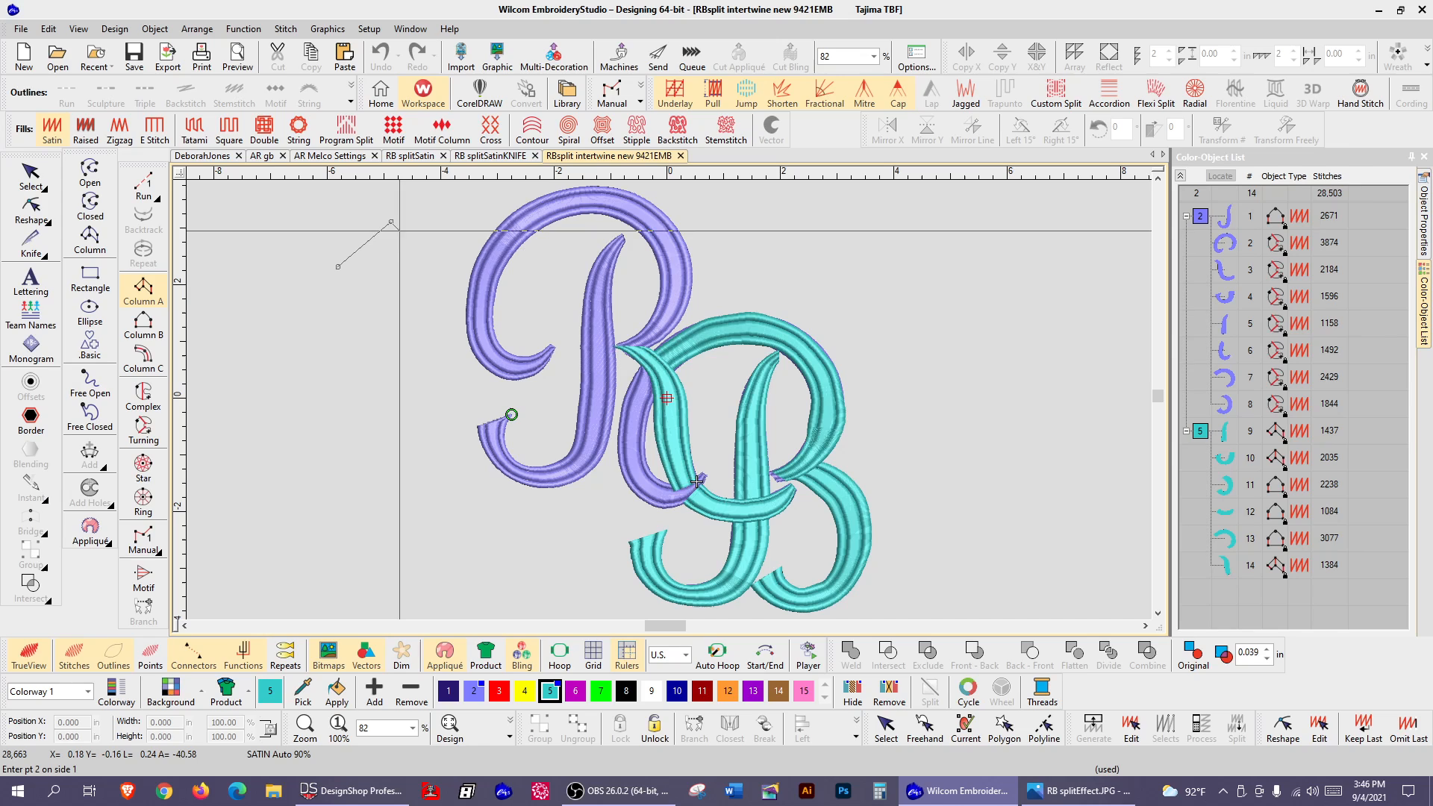
left_click(399, 234)
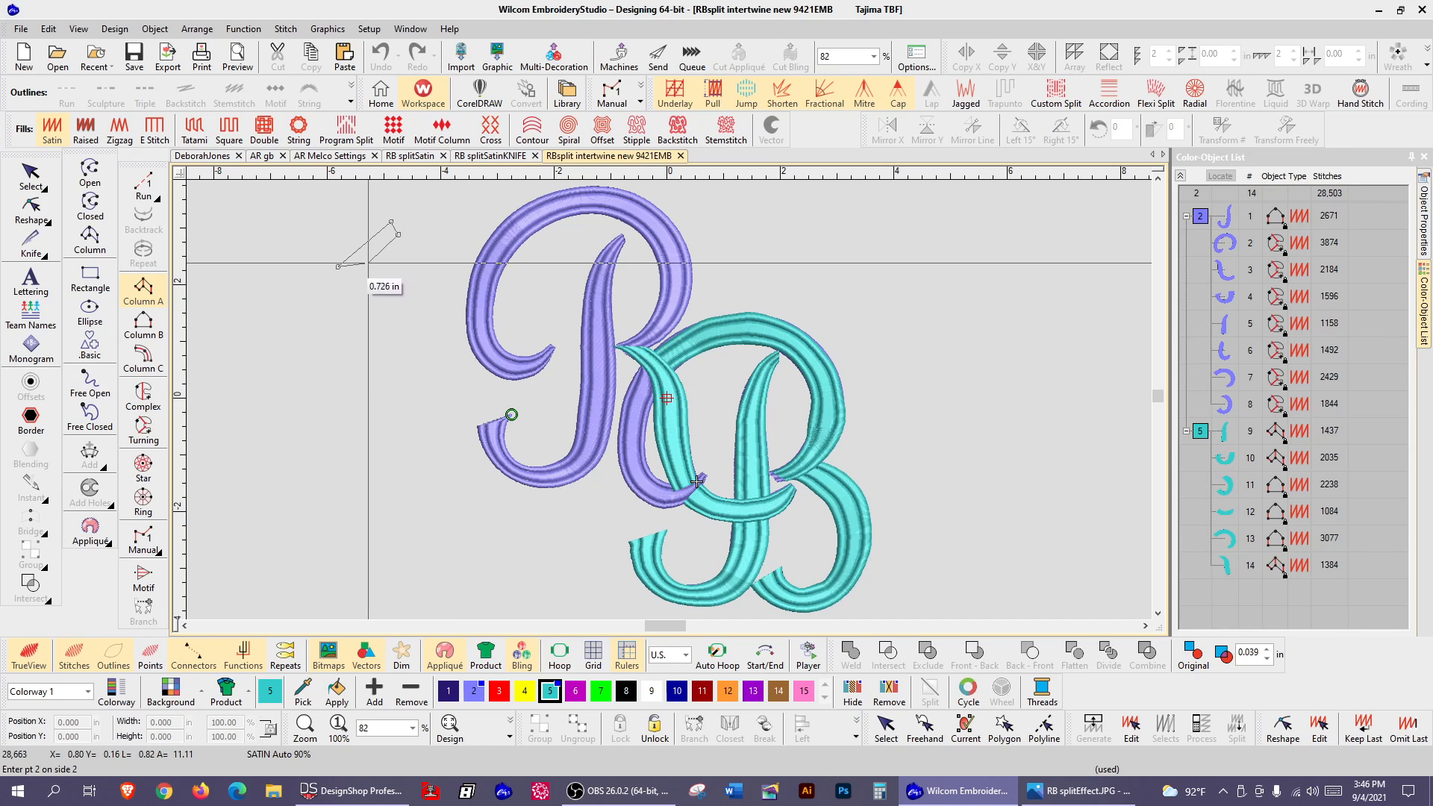
left_click(366, 284)
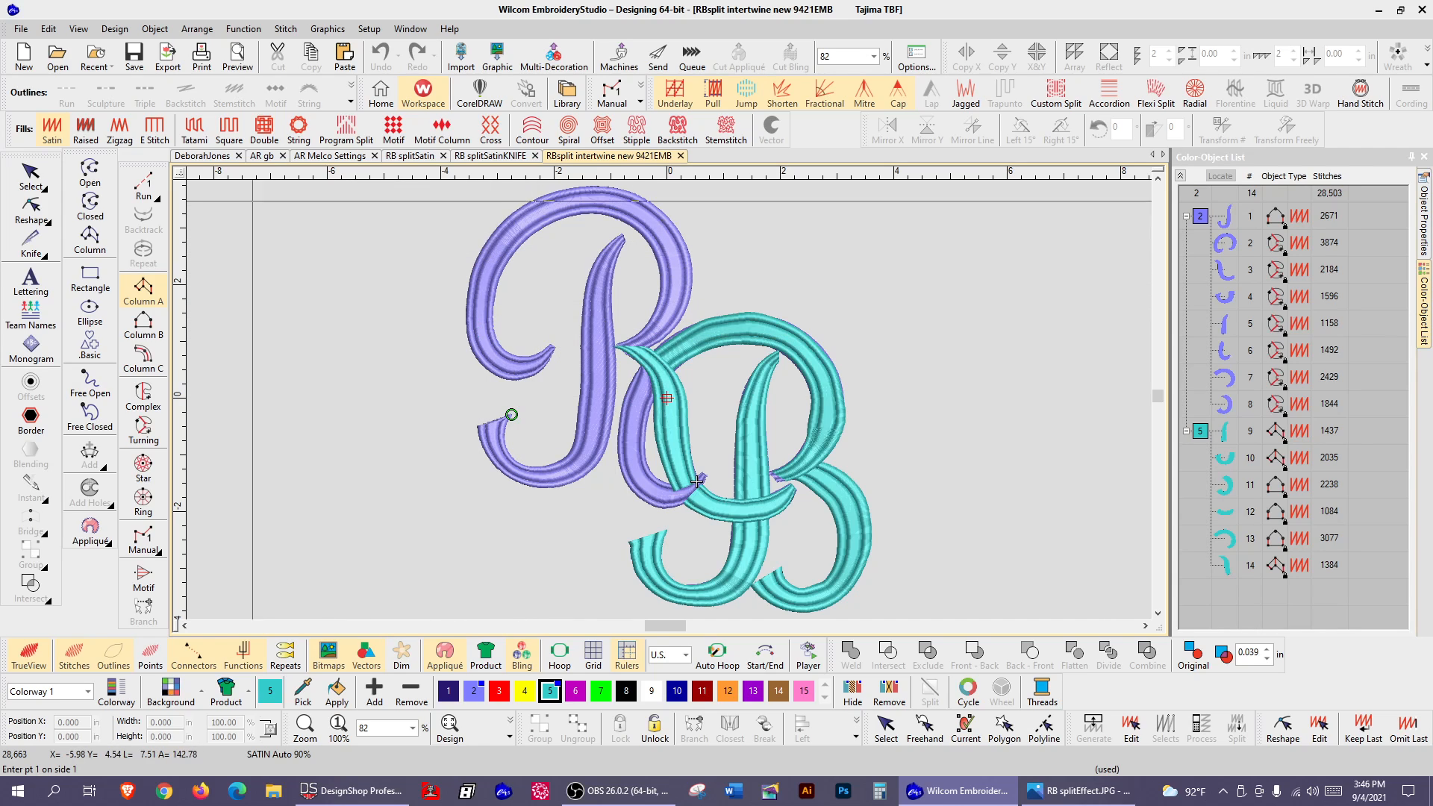
key("Escape")
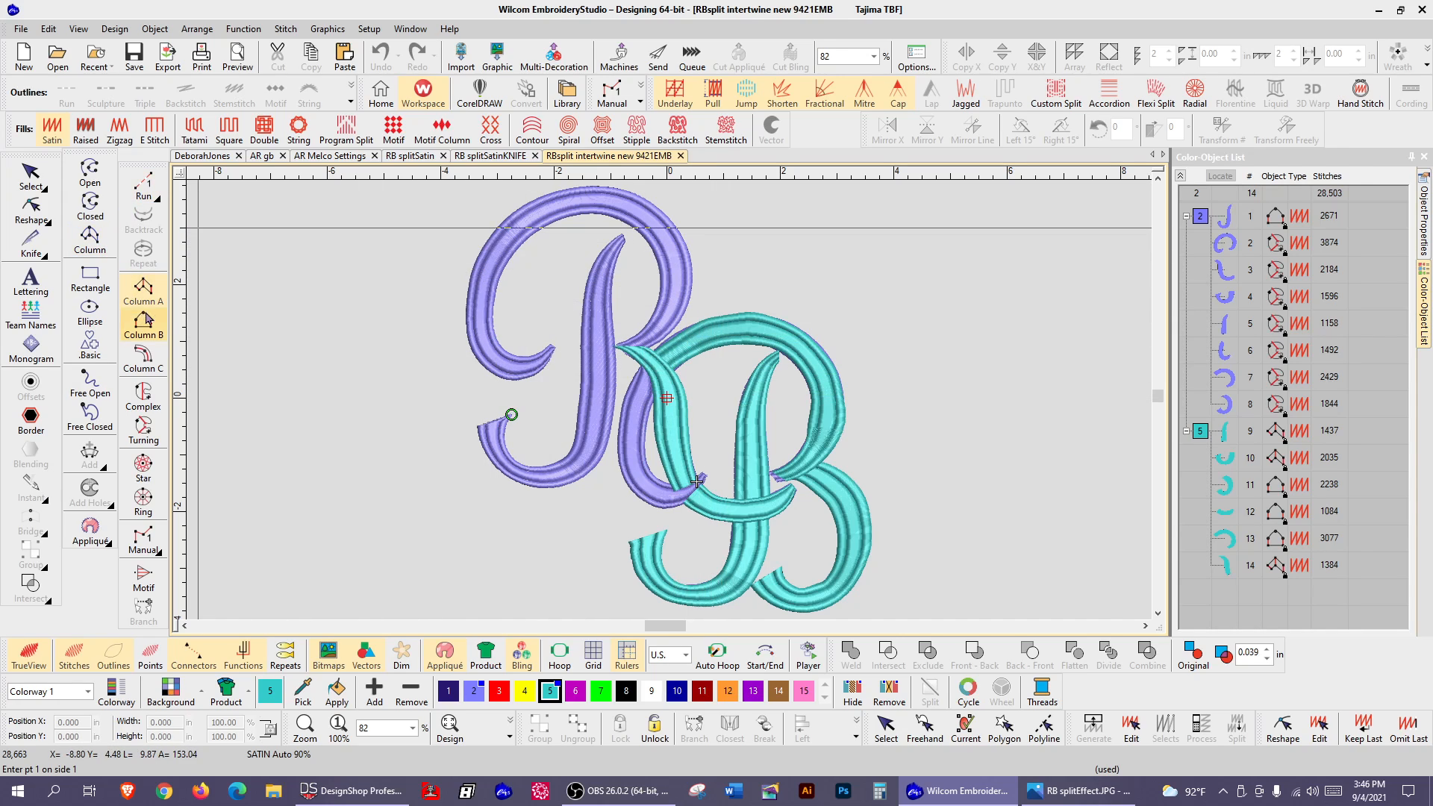
Start a Column A object over the R's stem, placing paired edge points from its pointed top down to where the stem begins to curve.
left_click(621, 235)
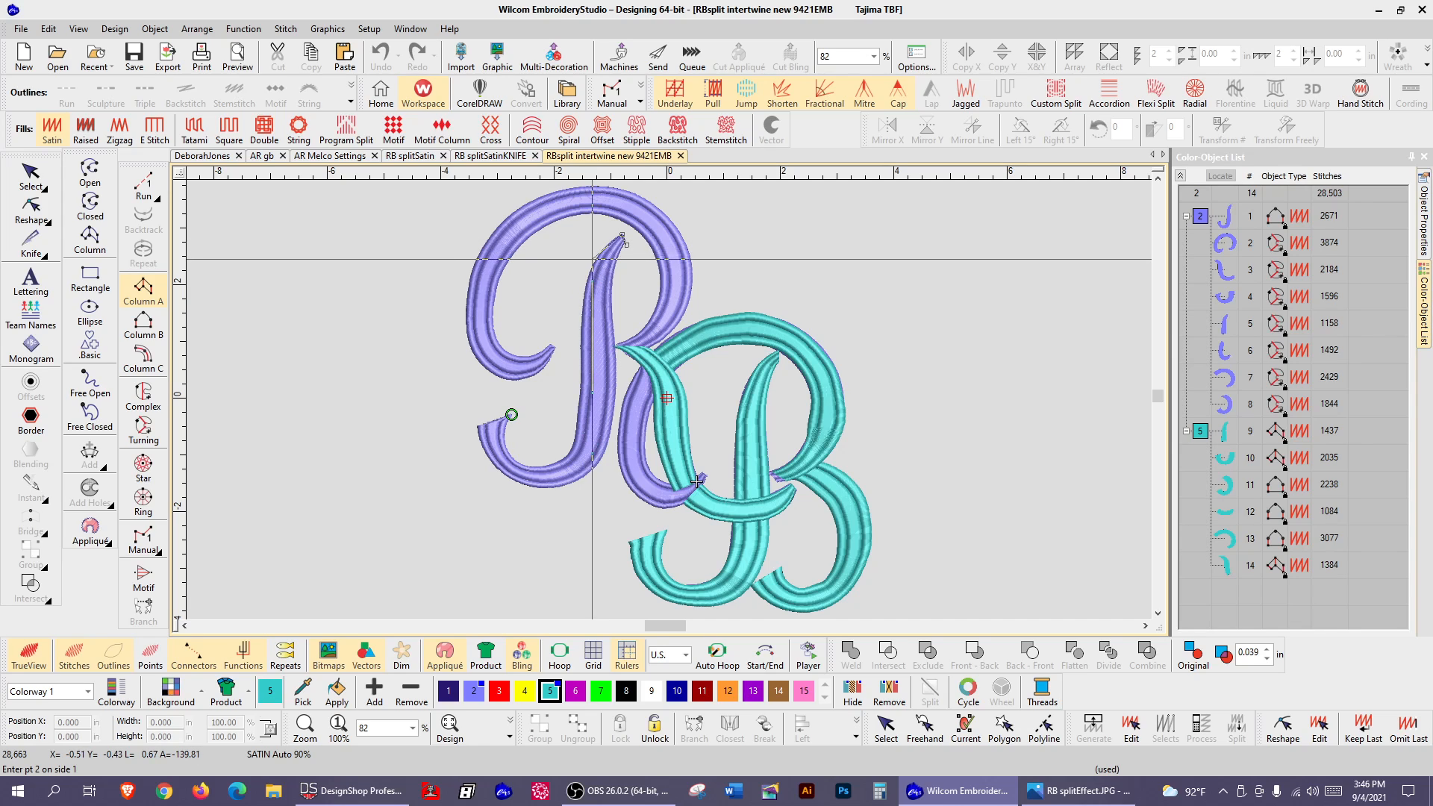
left_click(596, 260)
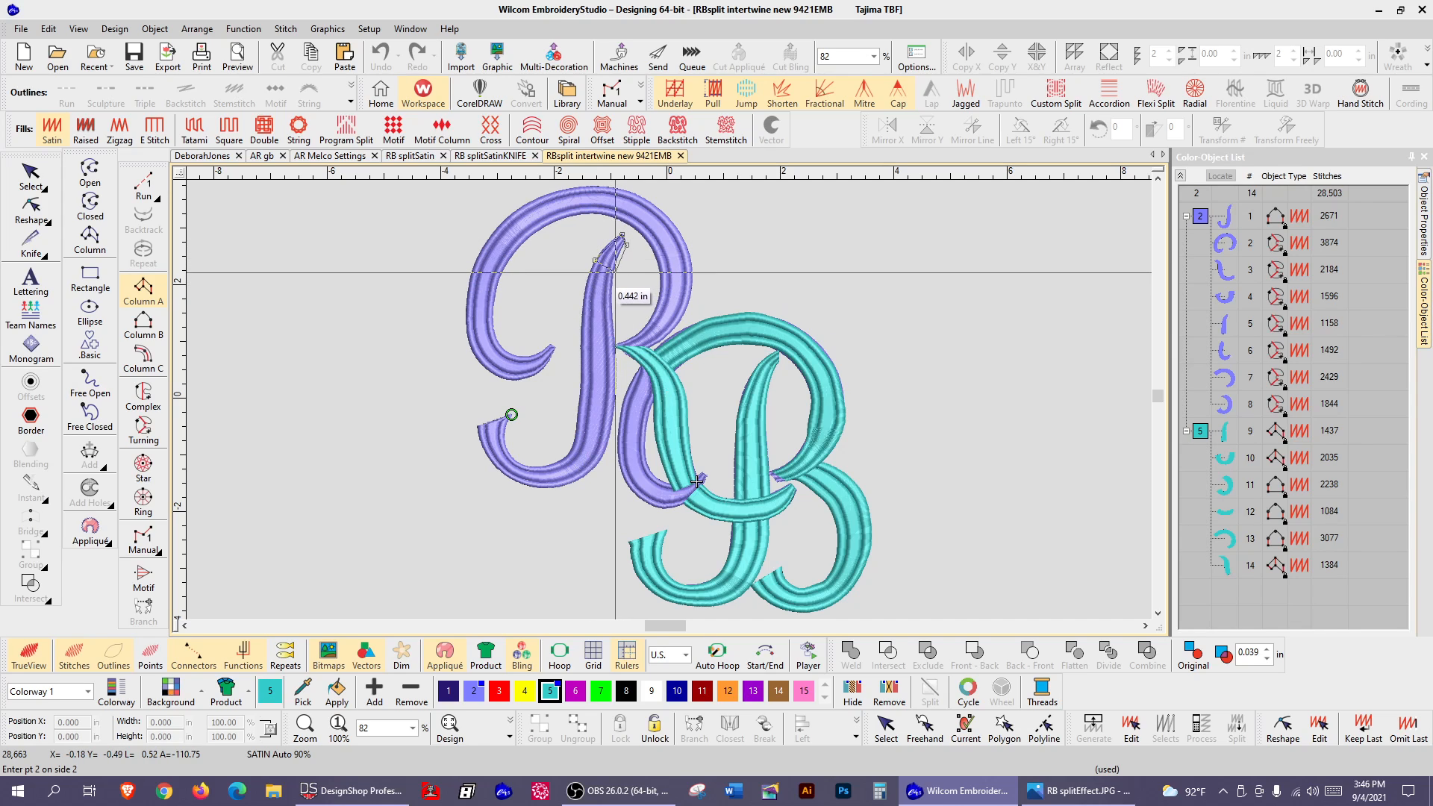
left_click(614, 275)
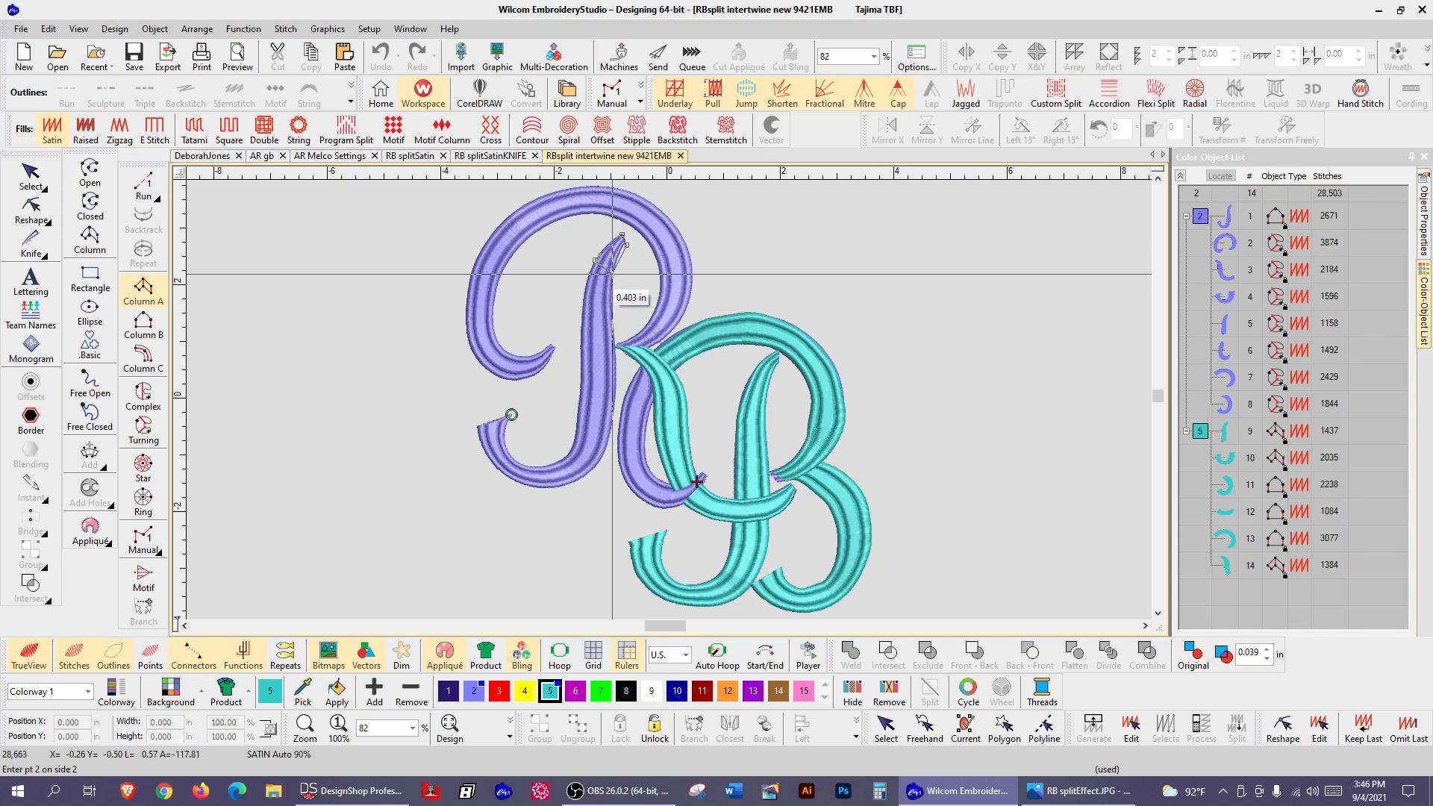
left_click(583, 303)
left_click(615, 307)
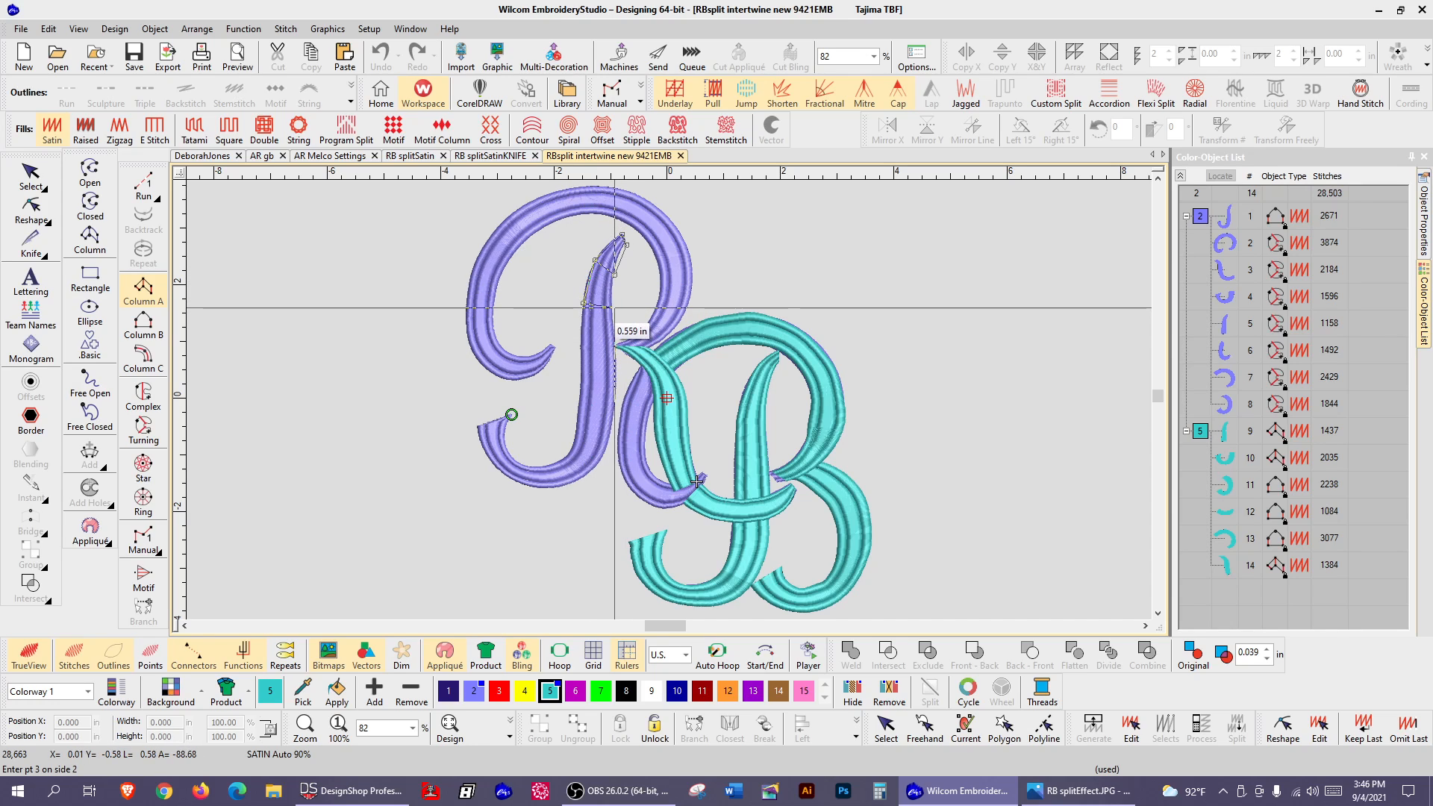
left_click(582, 377)
left_click(615, 381)
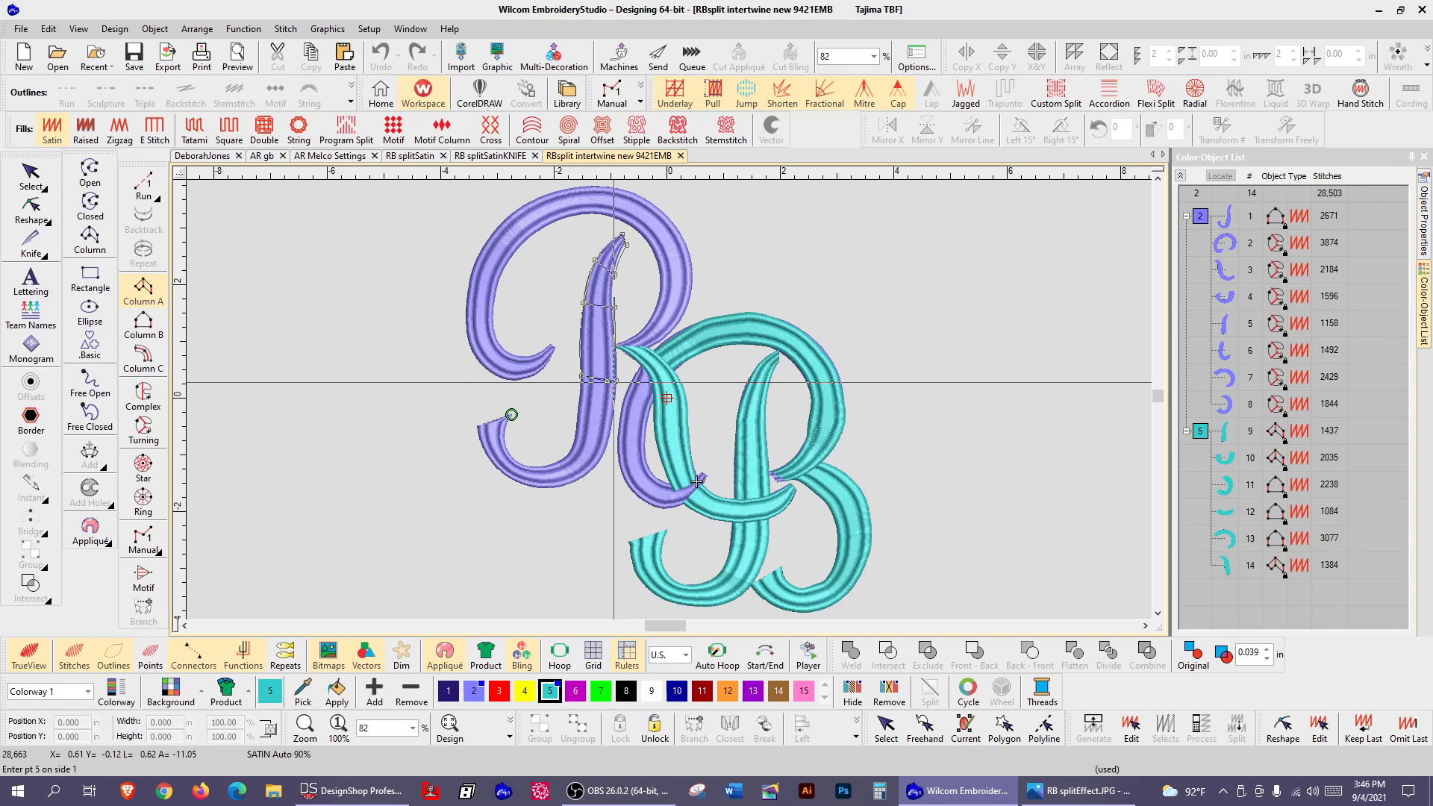
left_click(575, 436)
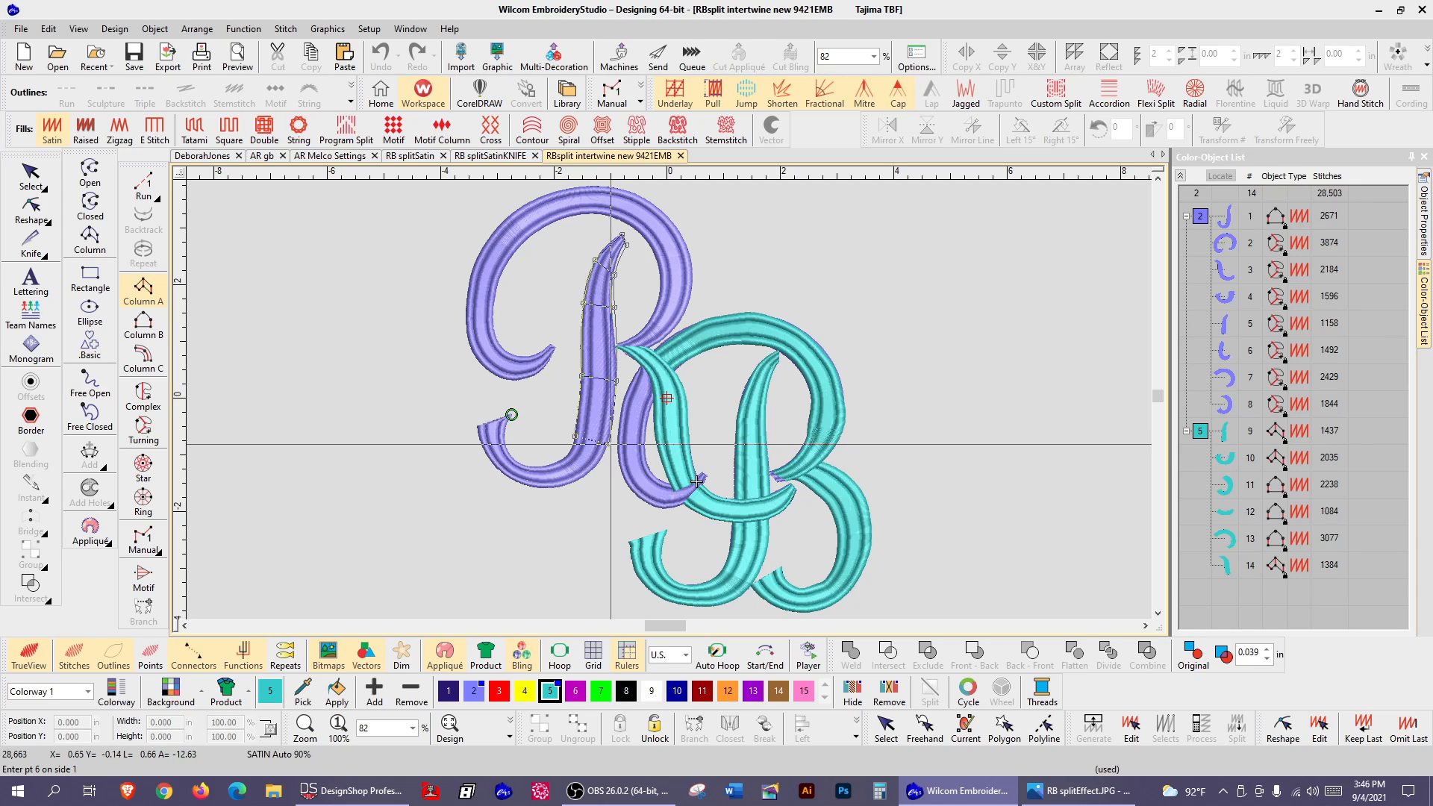
left_click(607, 443)
Continue the Column A point pairs around the R stem's bottom curve to the blunt end of its hook, and complete the object.
left_click(553, 469)
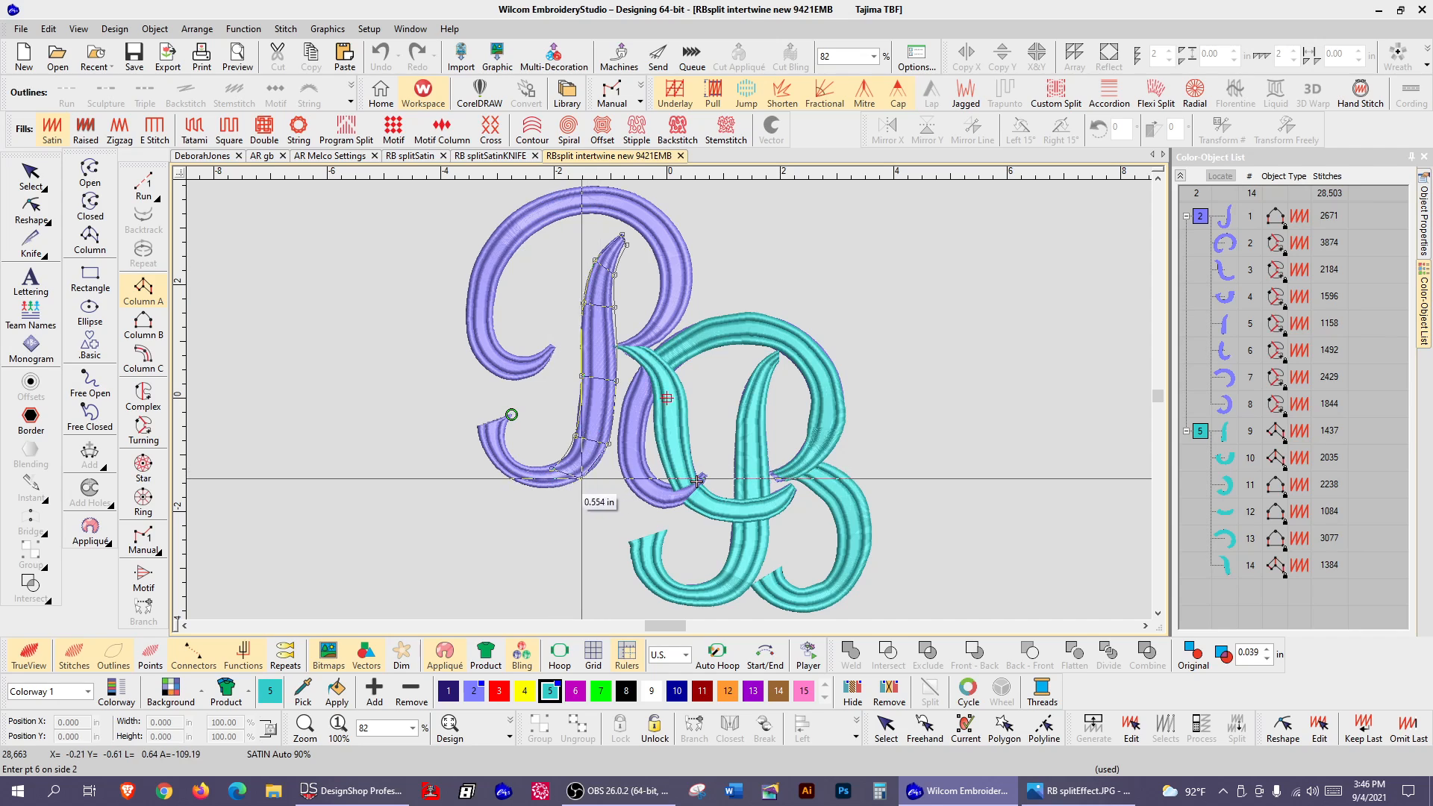
left_click(527, 468)
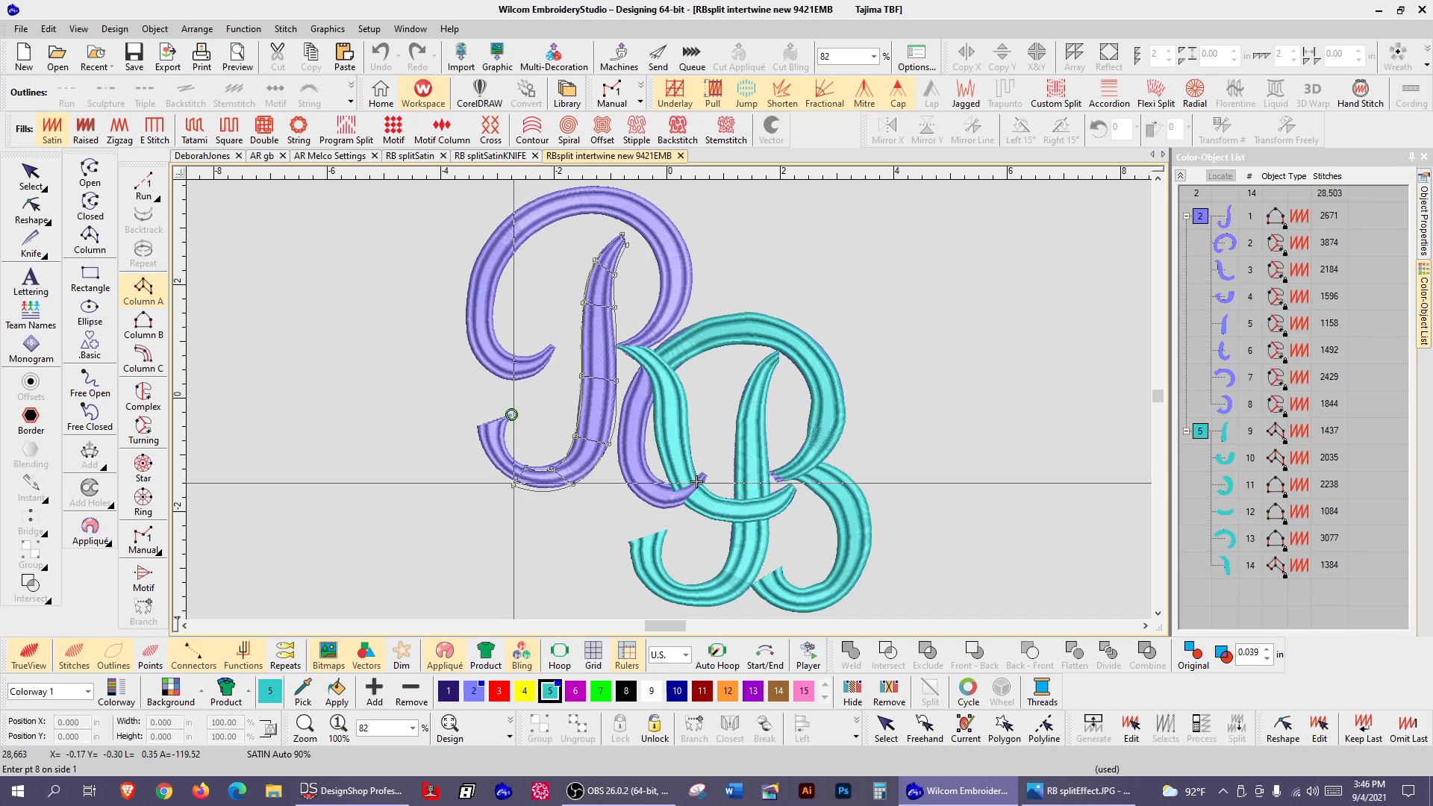
left_click(513, 484)
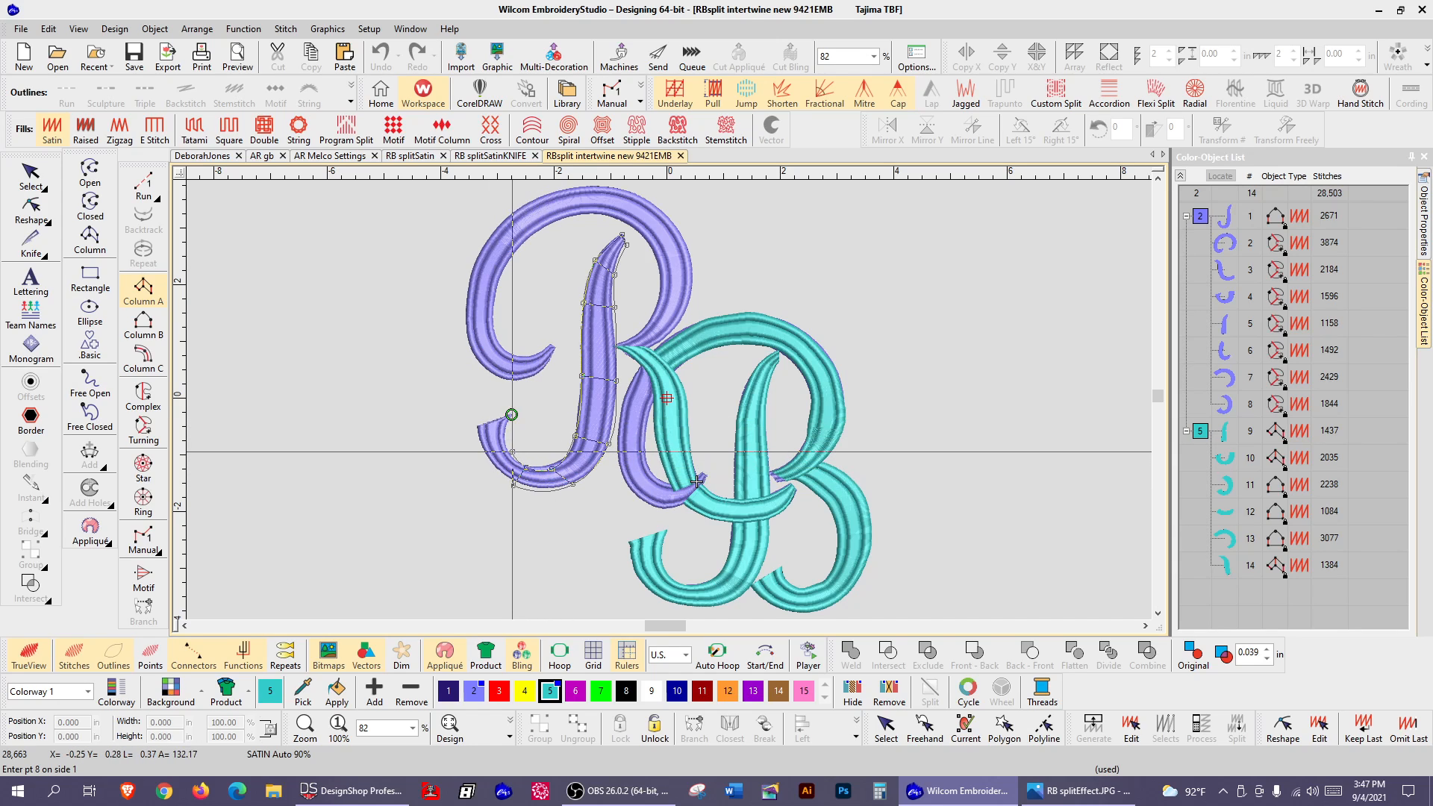
left_click(509, 452)
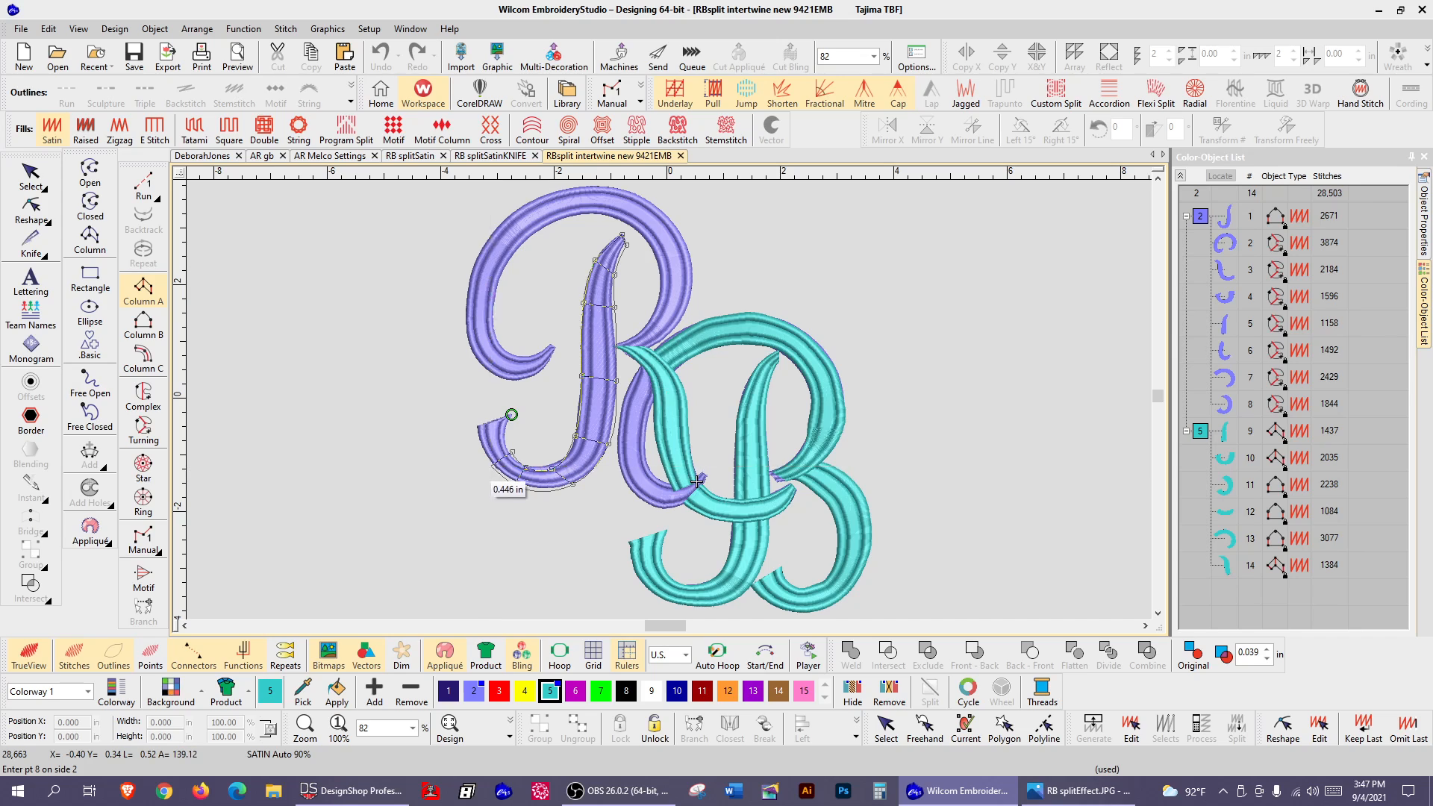
left_click(494, 465)
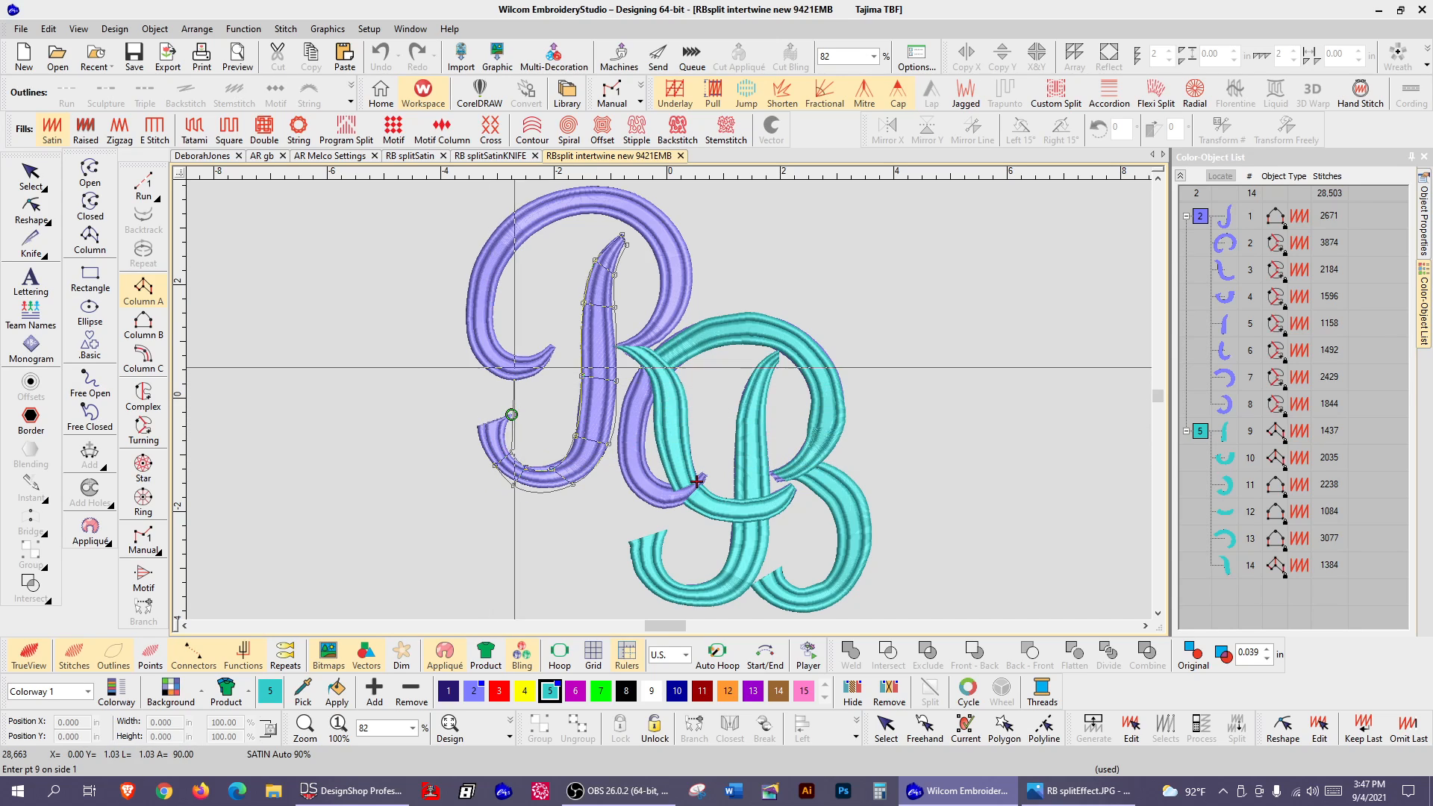
left_click(510, 431)
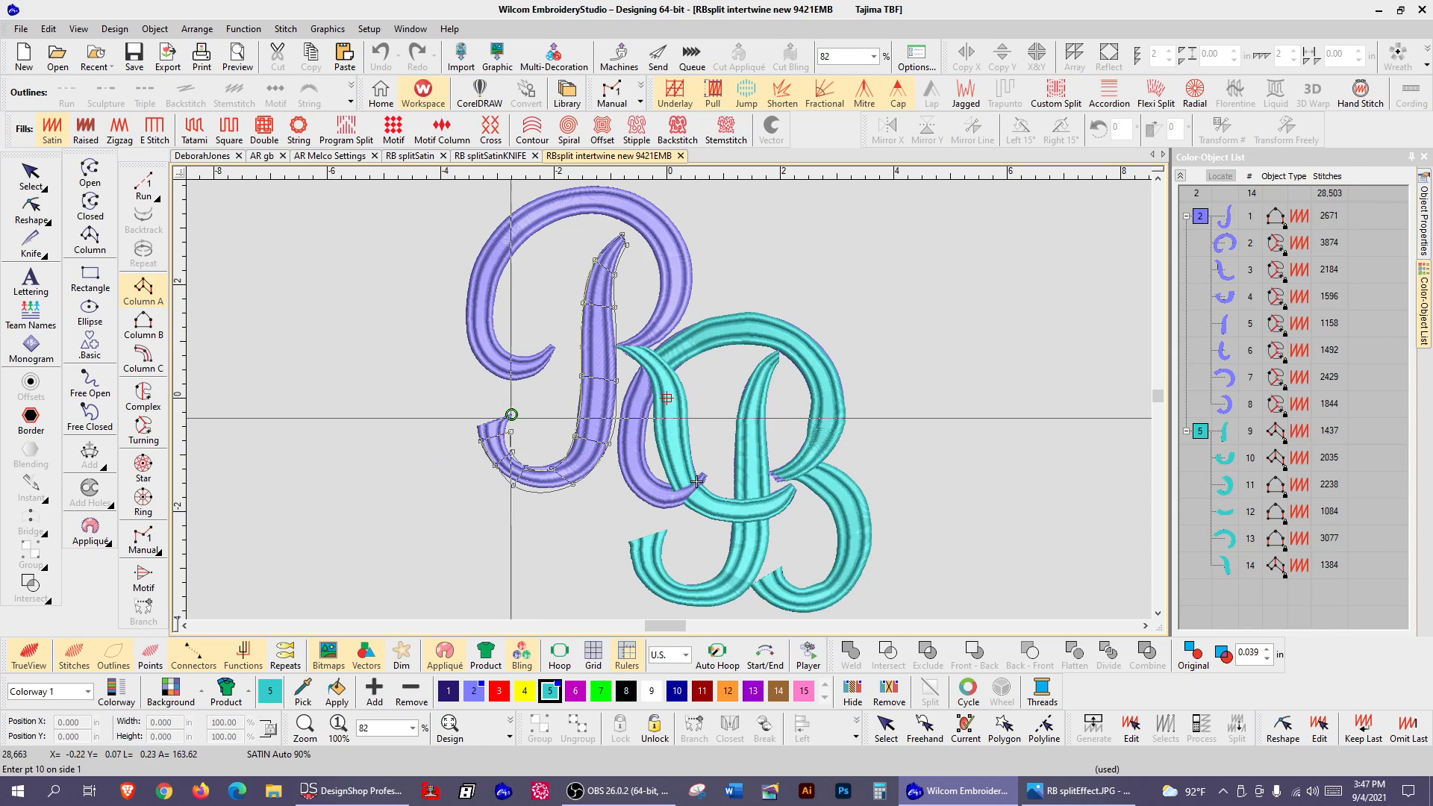
left_click(512, 414)
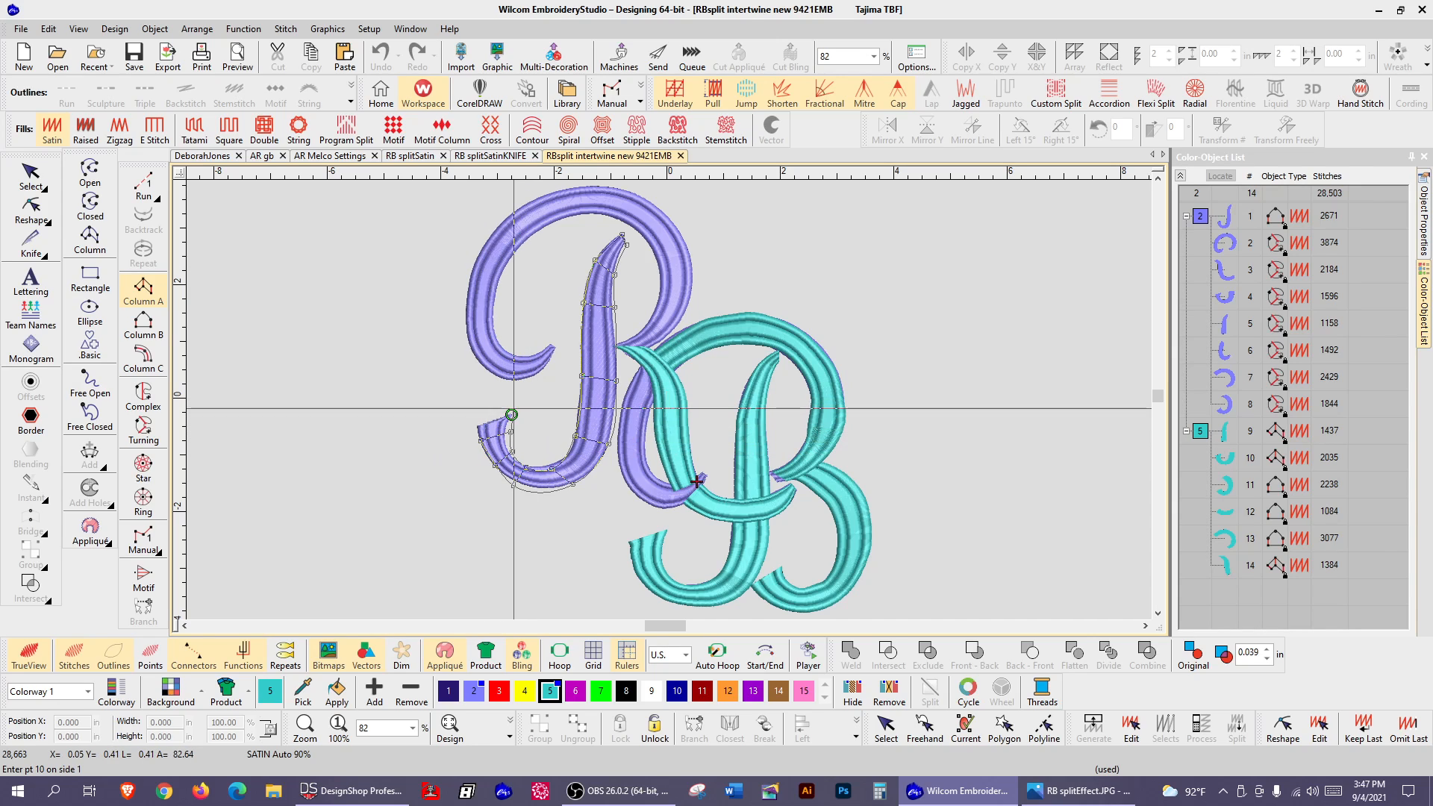
left_click(473, 426)
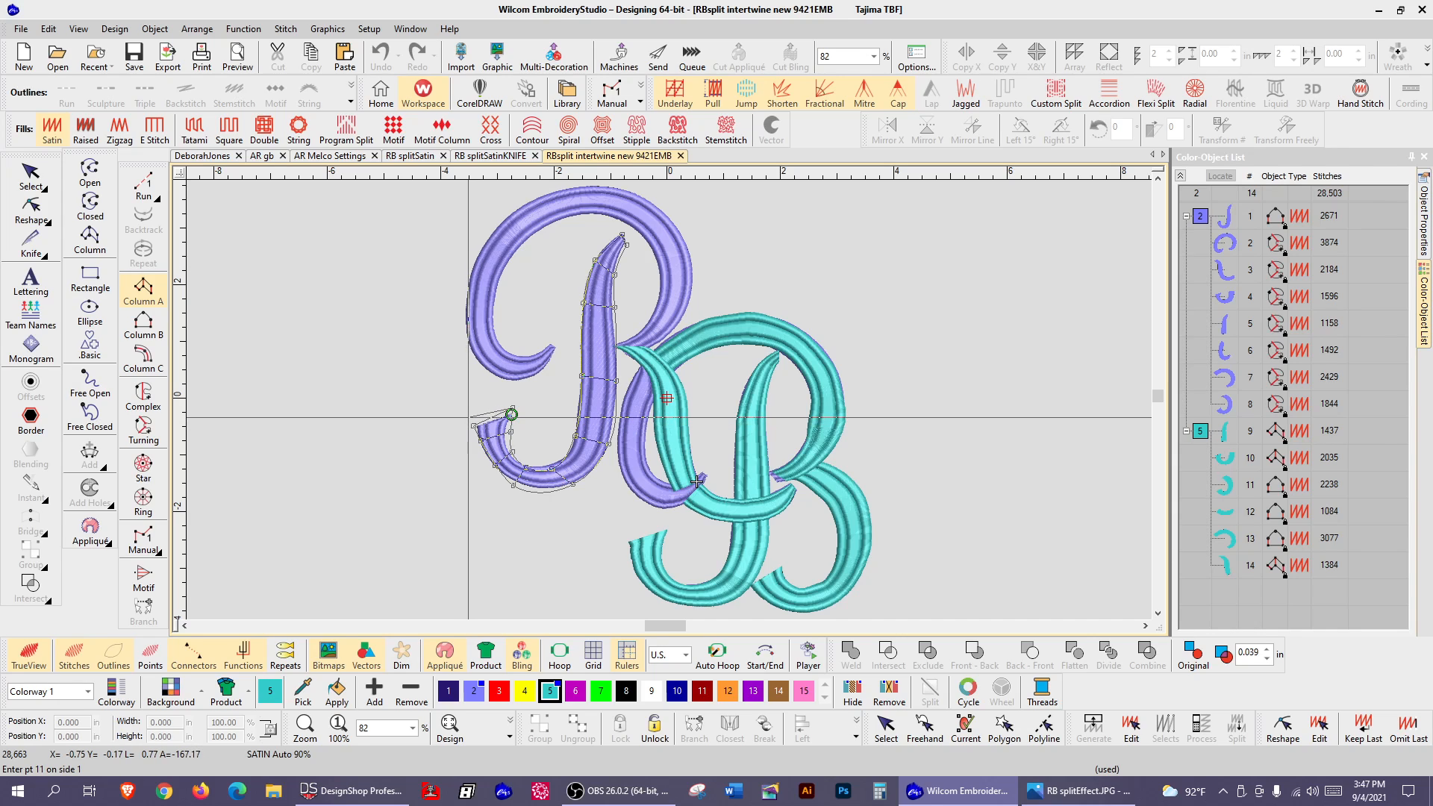
key("Return")
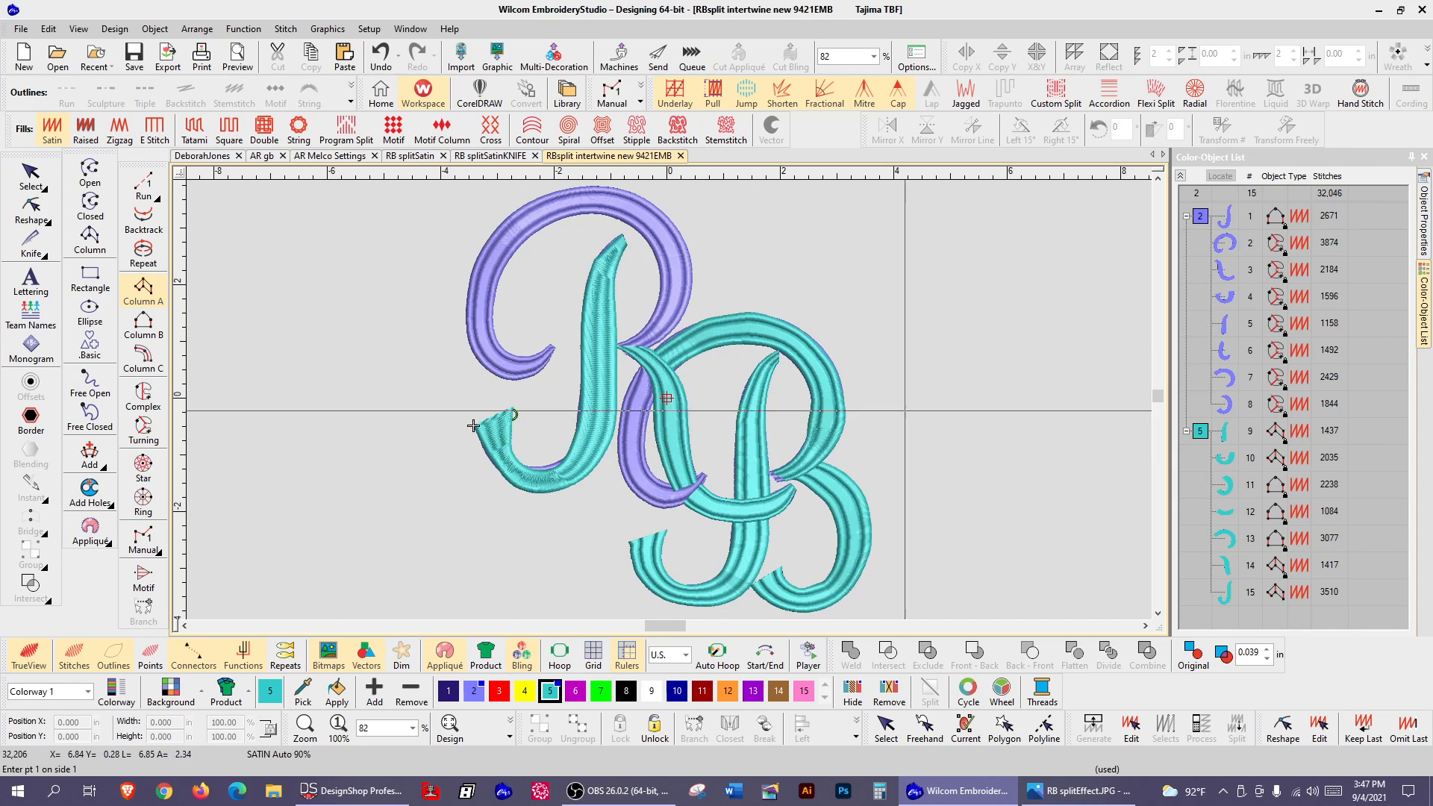
Reshape the new R stem column by moving an inner node along the bottom curve and nudging a right-edge node mid-stem, leaving it deselected.
left_click(30, 175)
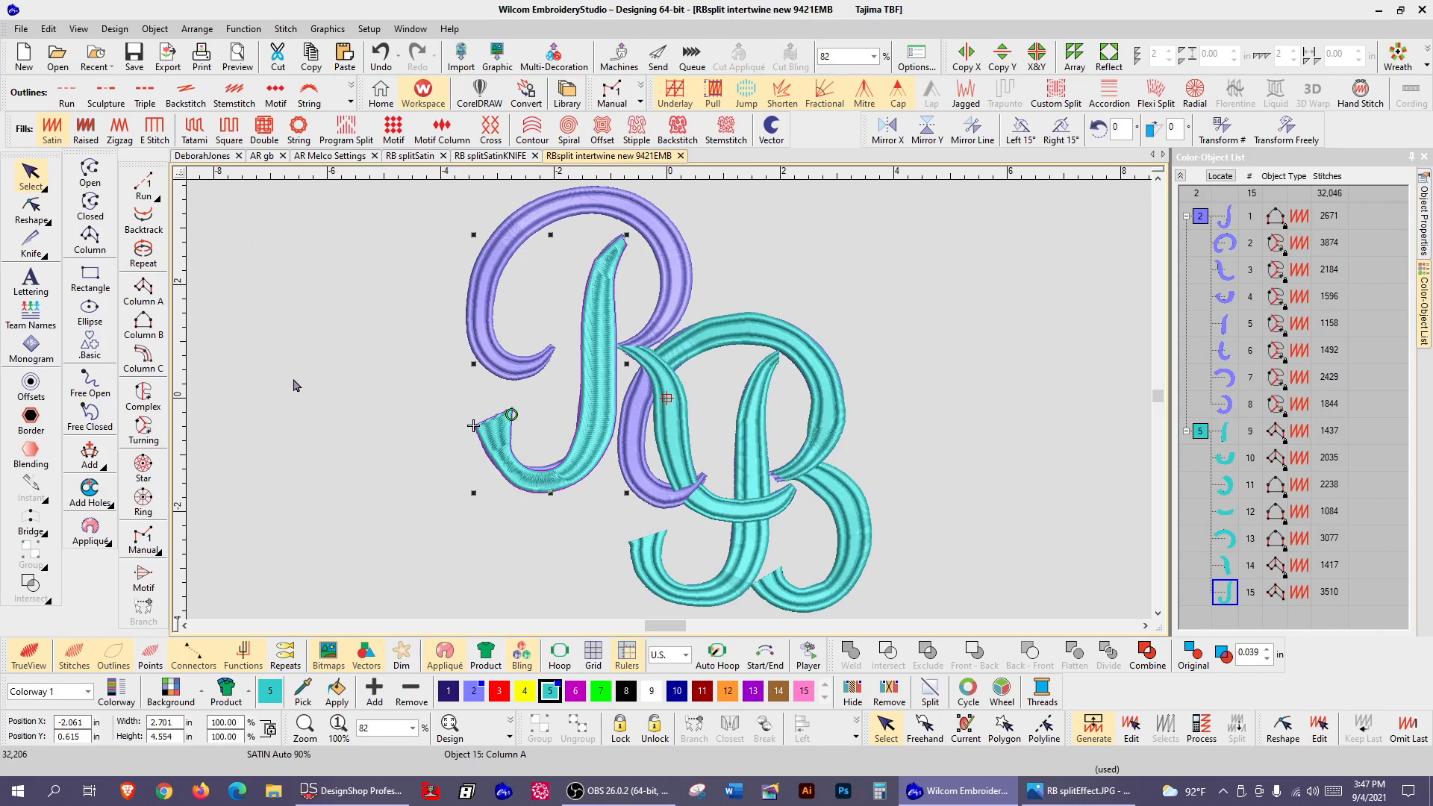
left_click(31, 211)
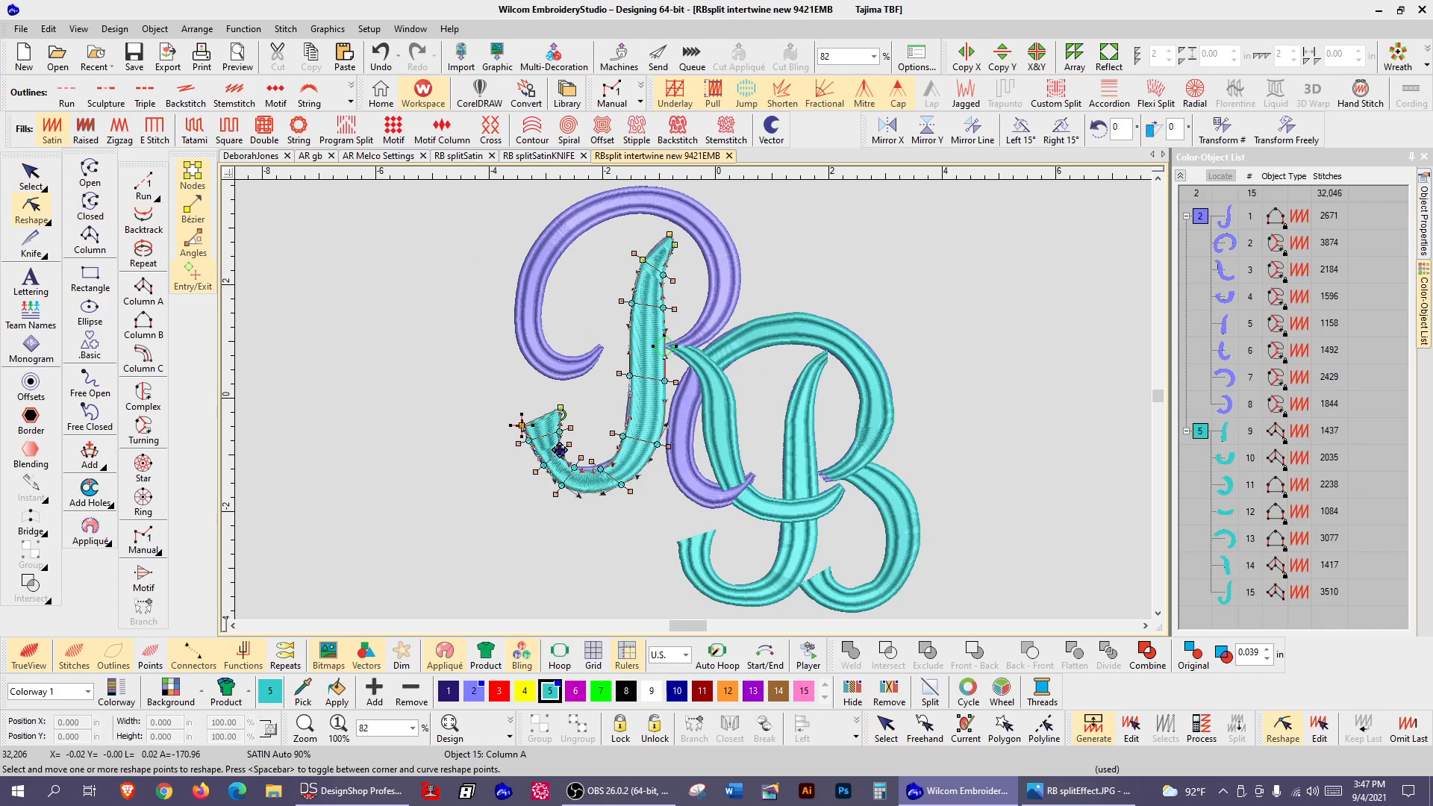
left_click_drag(560, 451, 605, 461)
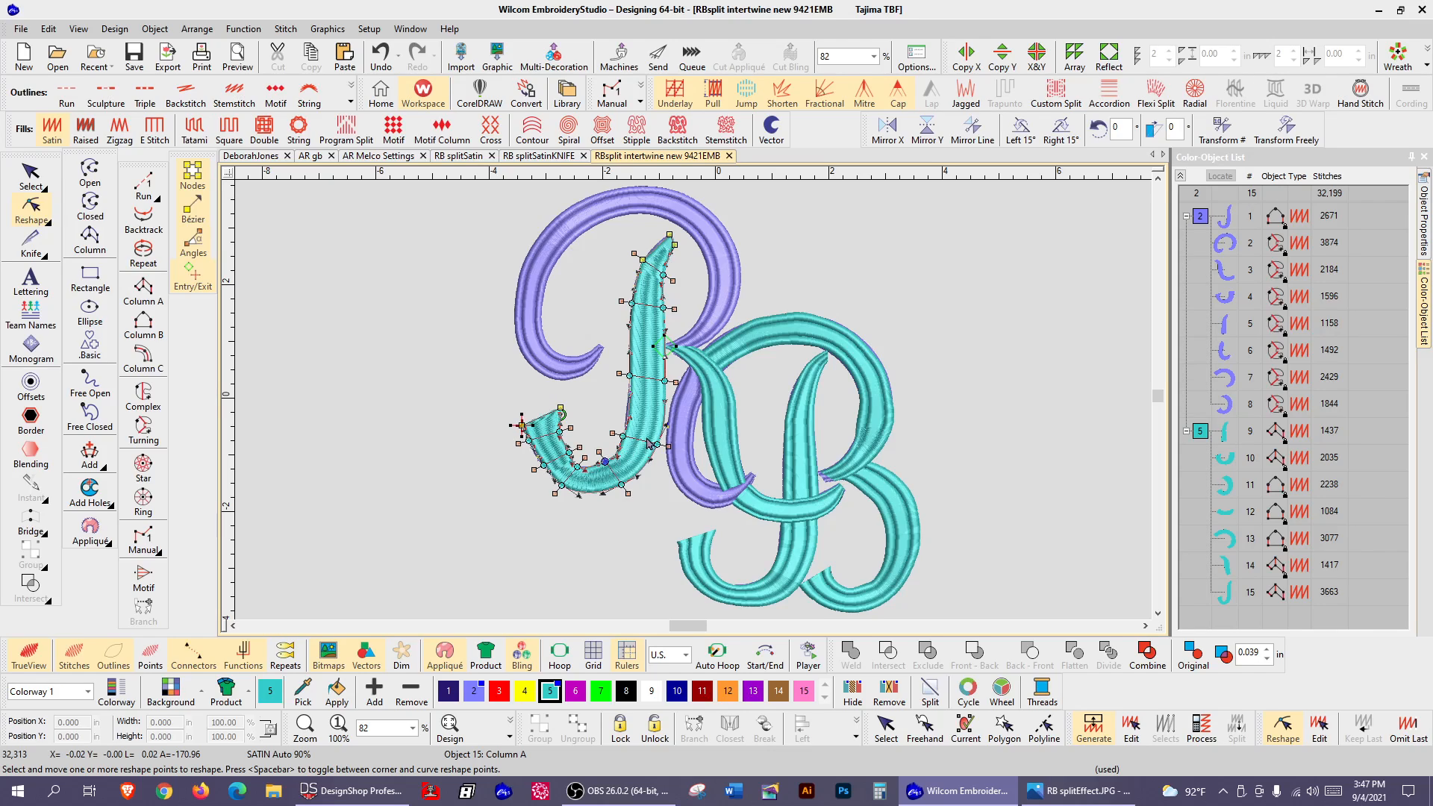
left_click_drag(664, 381, 666, 376)
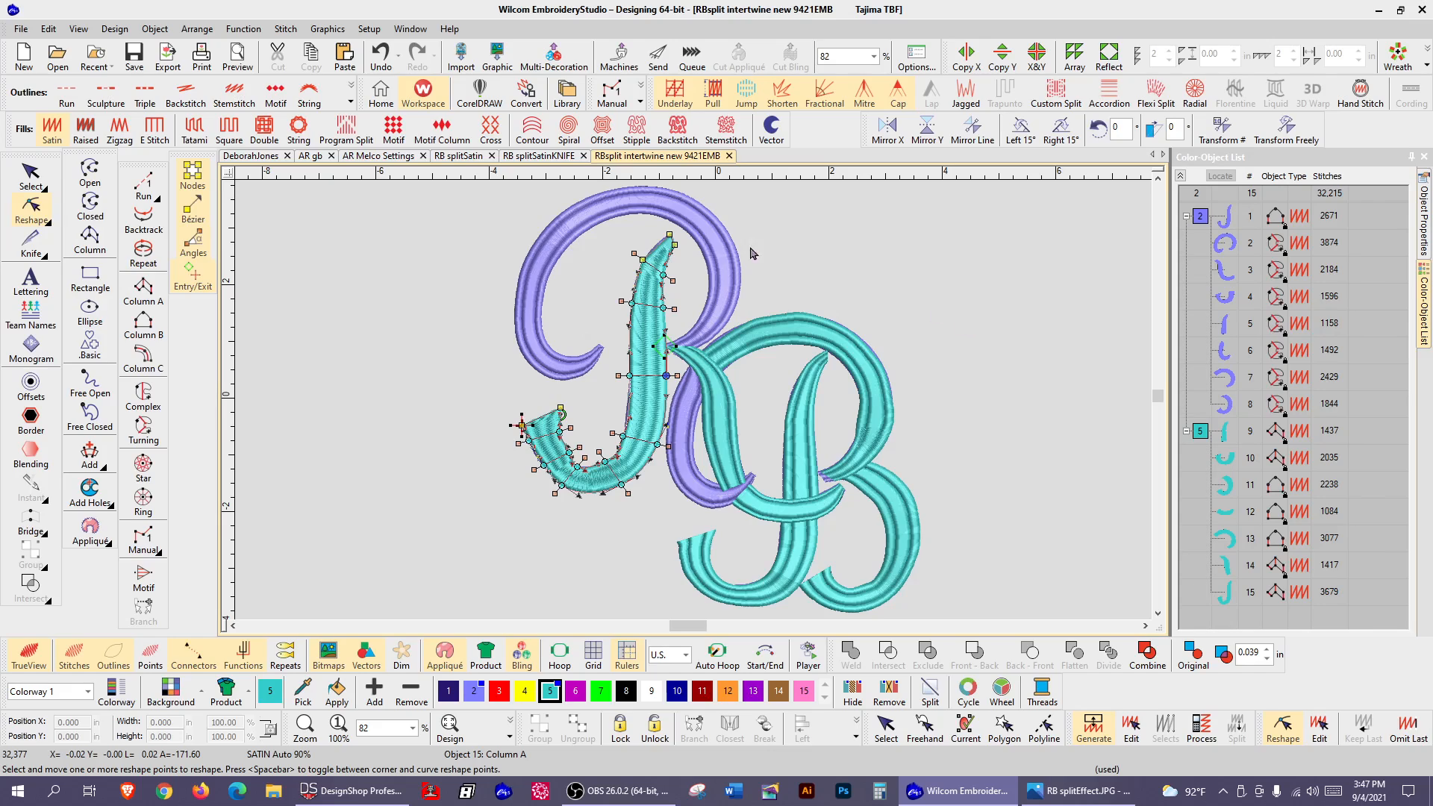
left_click(31, 176)
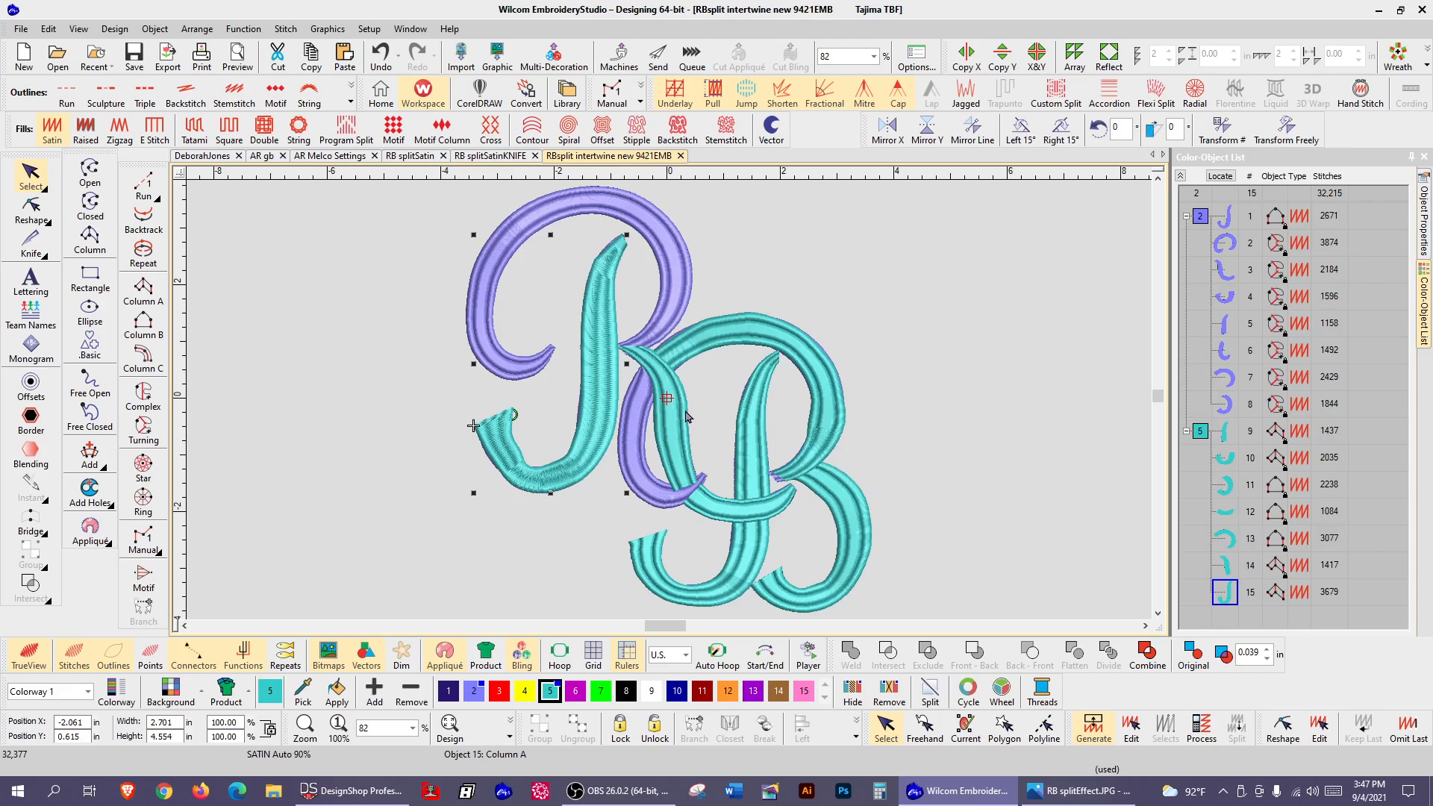
key("Escape")
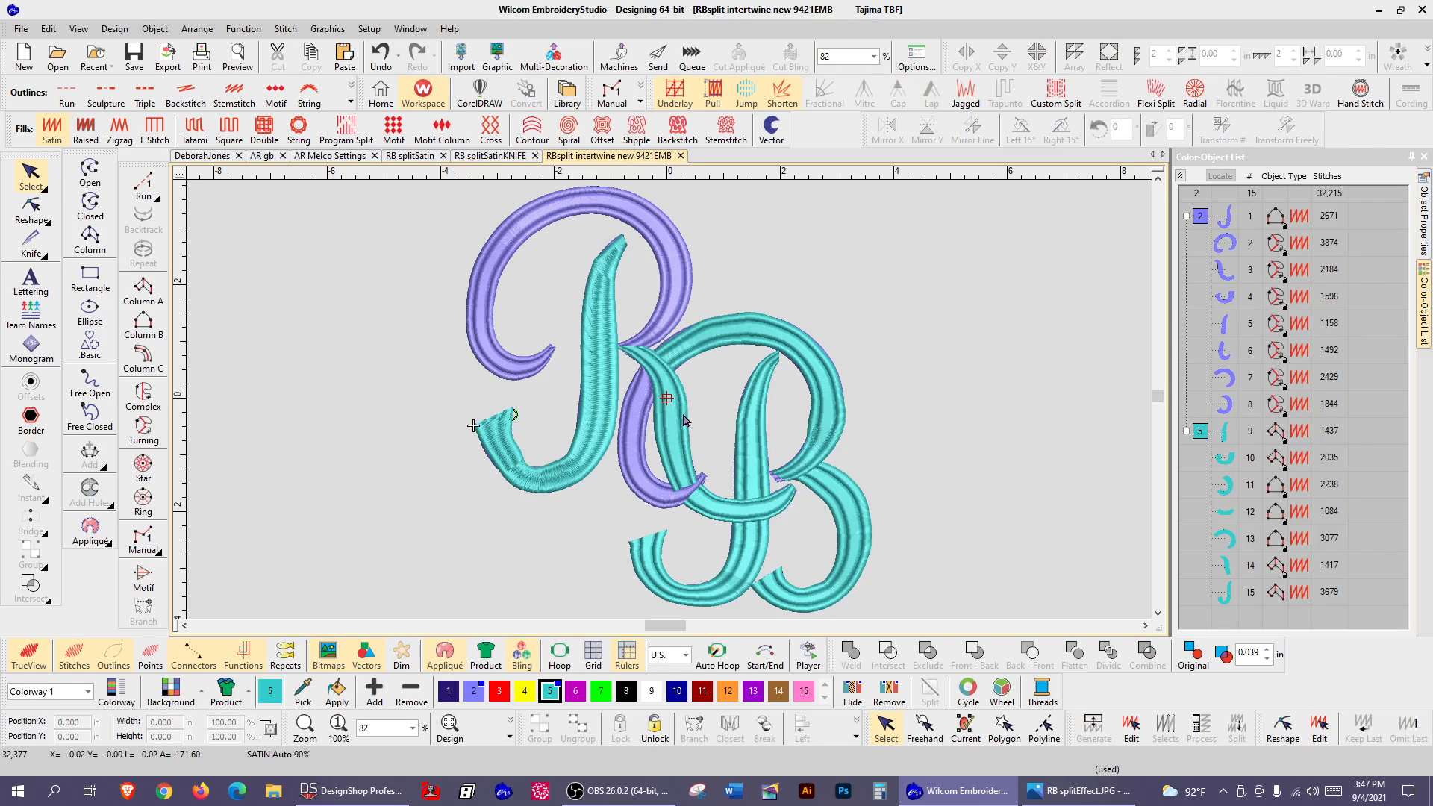
Make the stitch properties of the B's upper bowl, with its Flexi Split effect, the current properties.
left_click(33, 177)
key("shift+l")
left_click(823, 371)
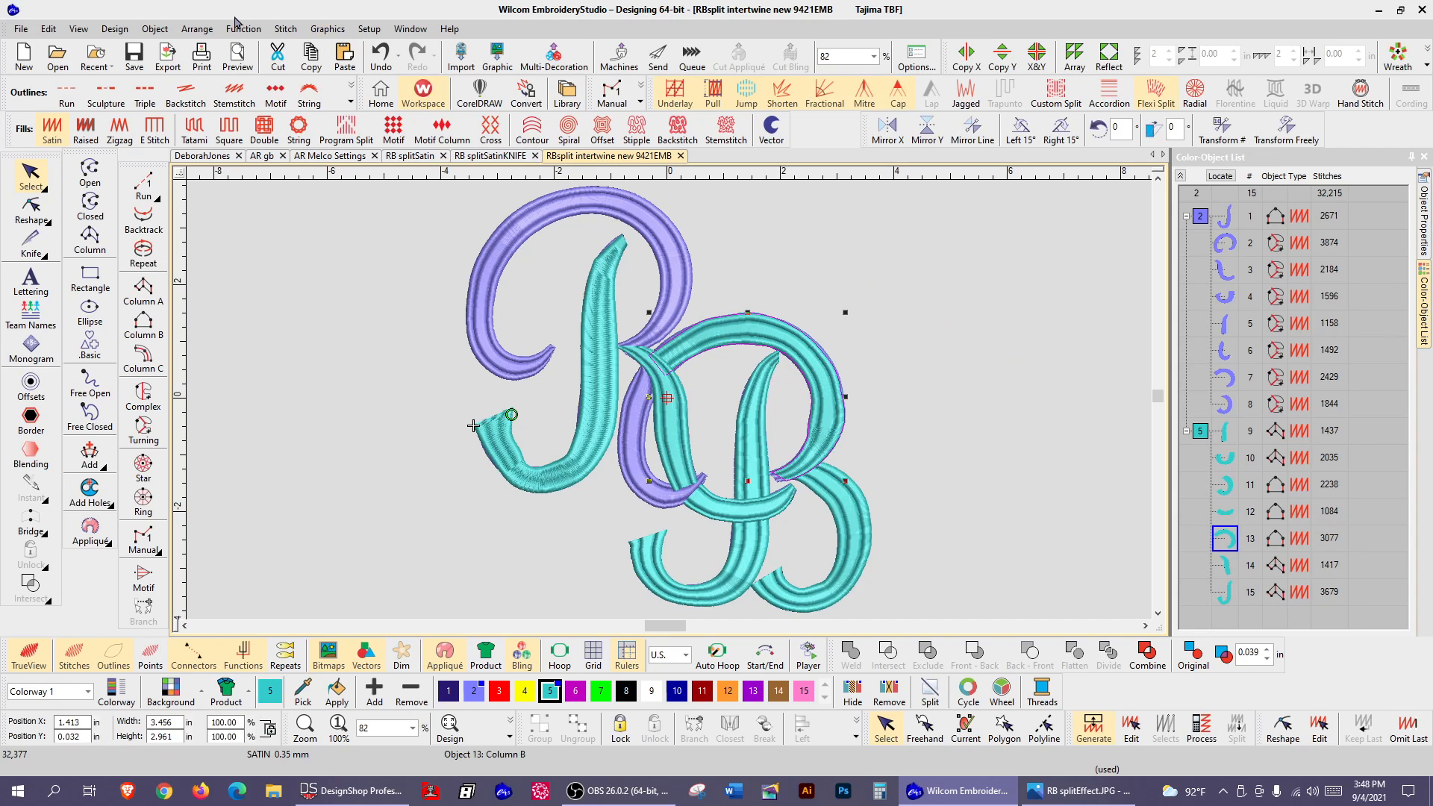
left_click(162, 30)
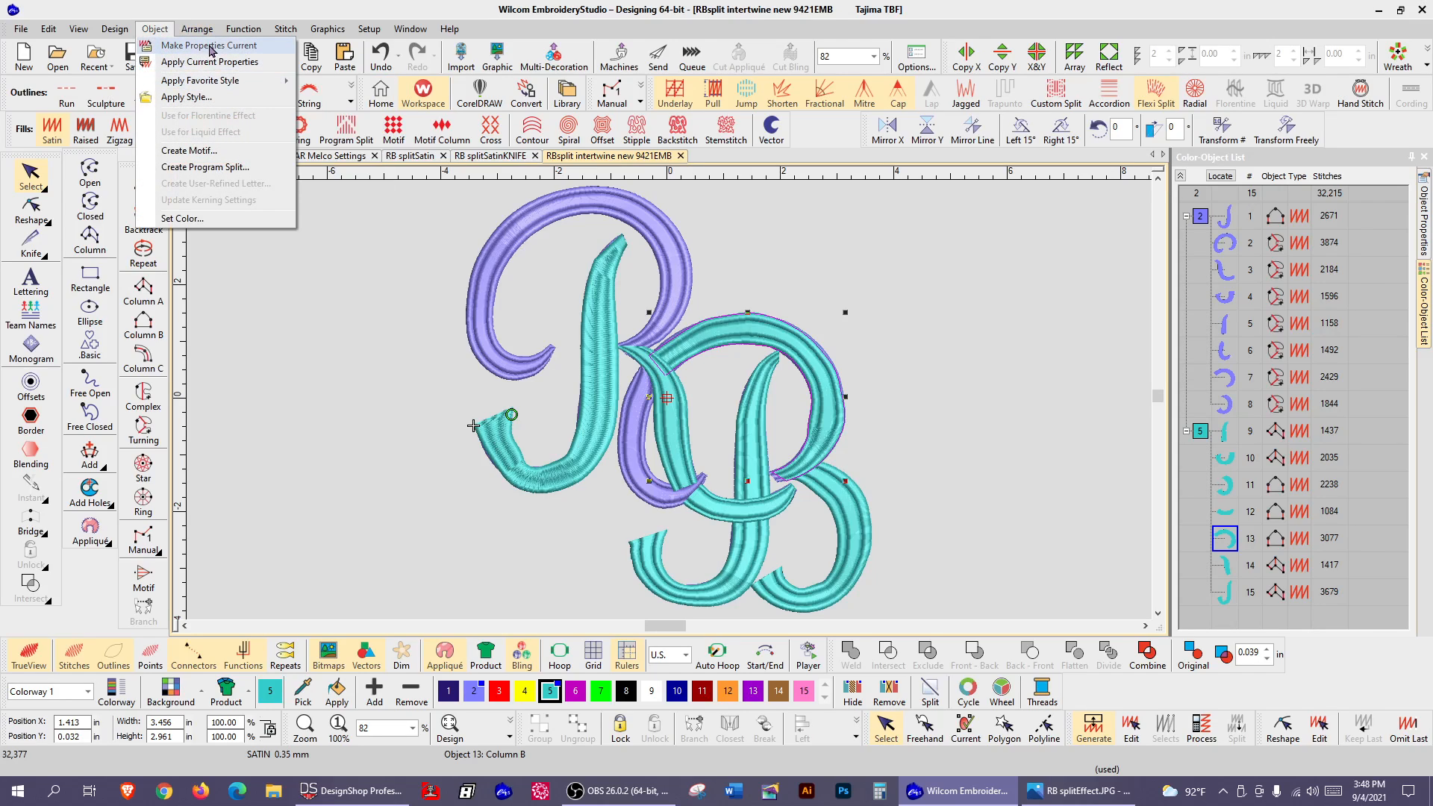
left_click(245, 49)
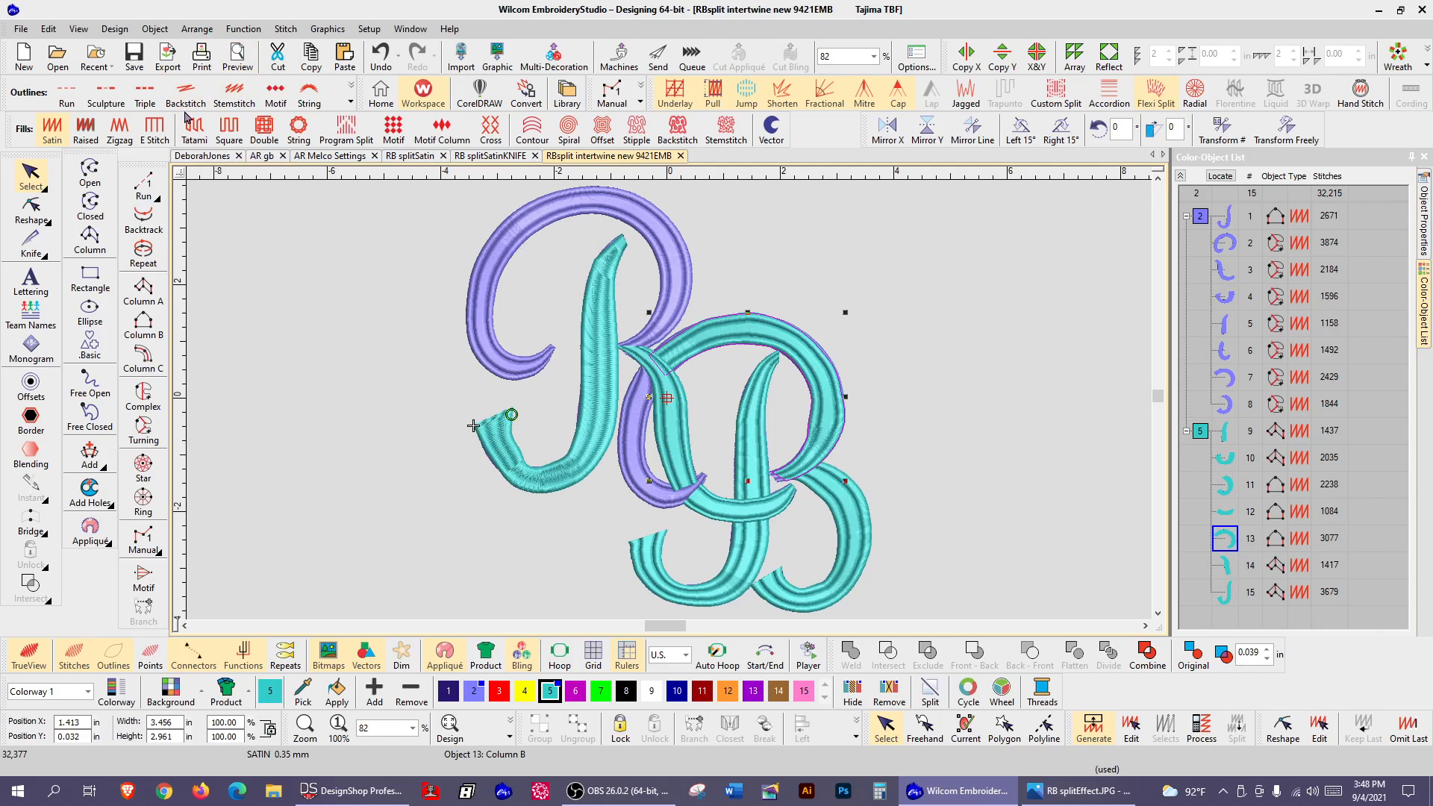
Apply the current properties to the new Column A object on the R's stem.
left_click(588, 331)
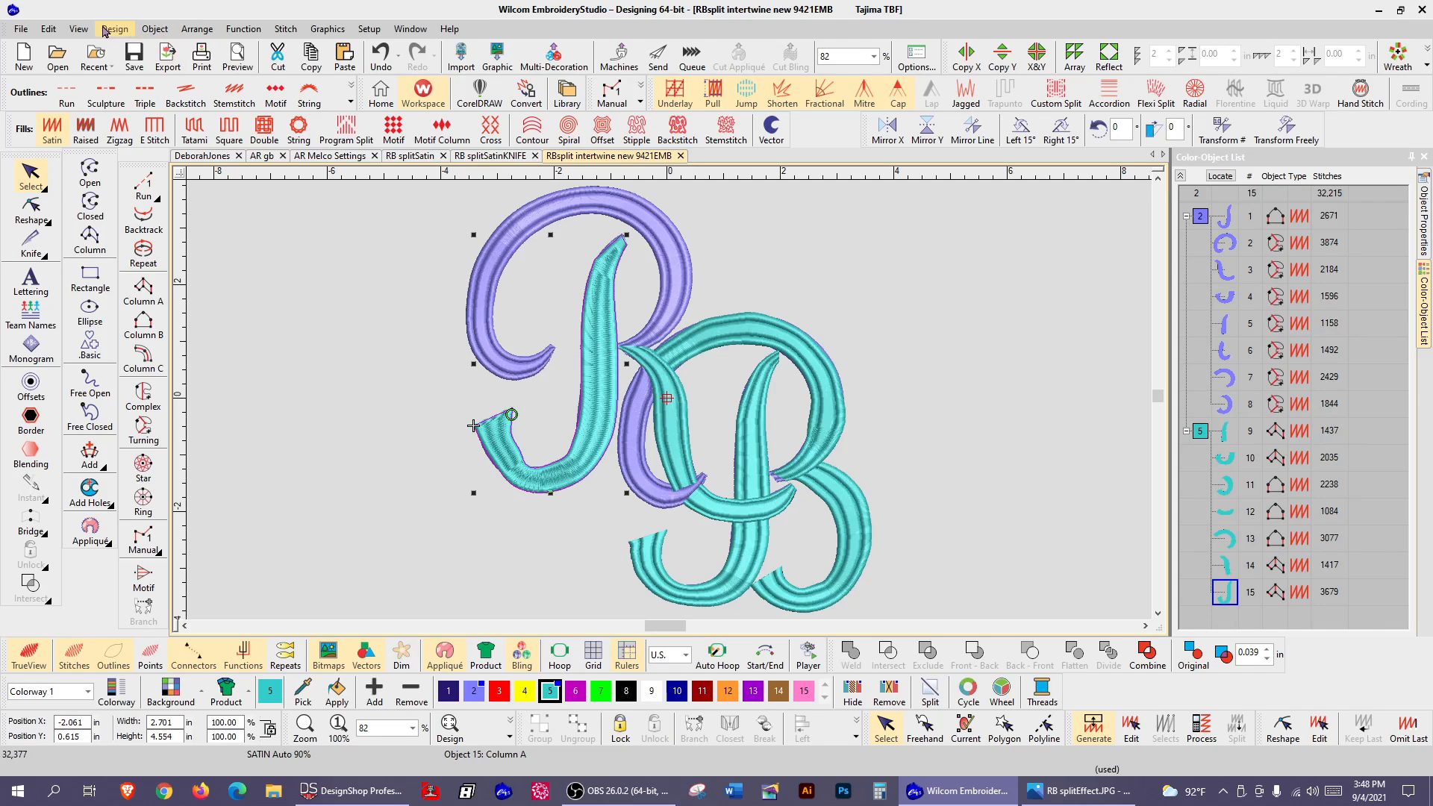
left_click(155, 30)
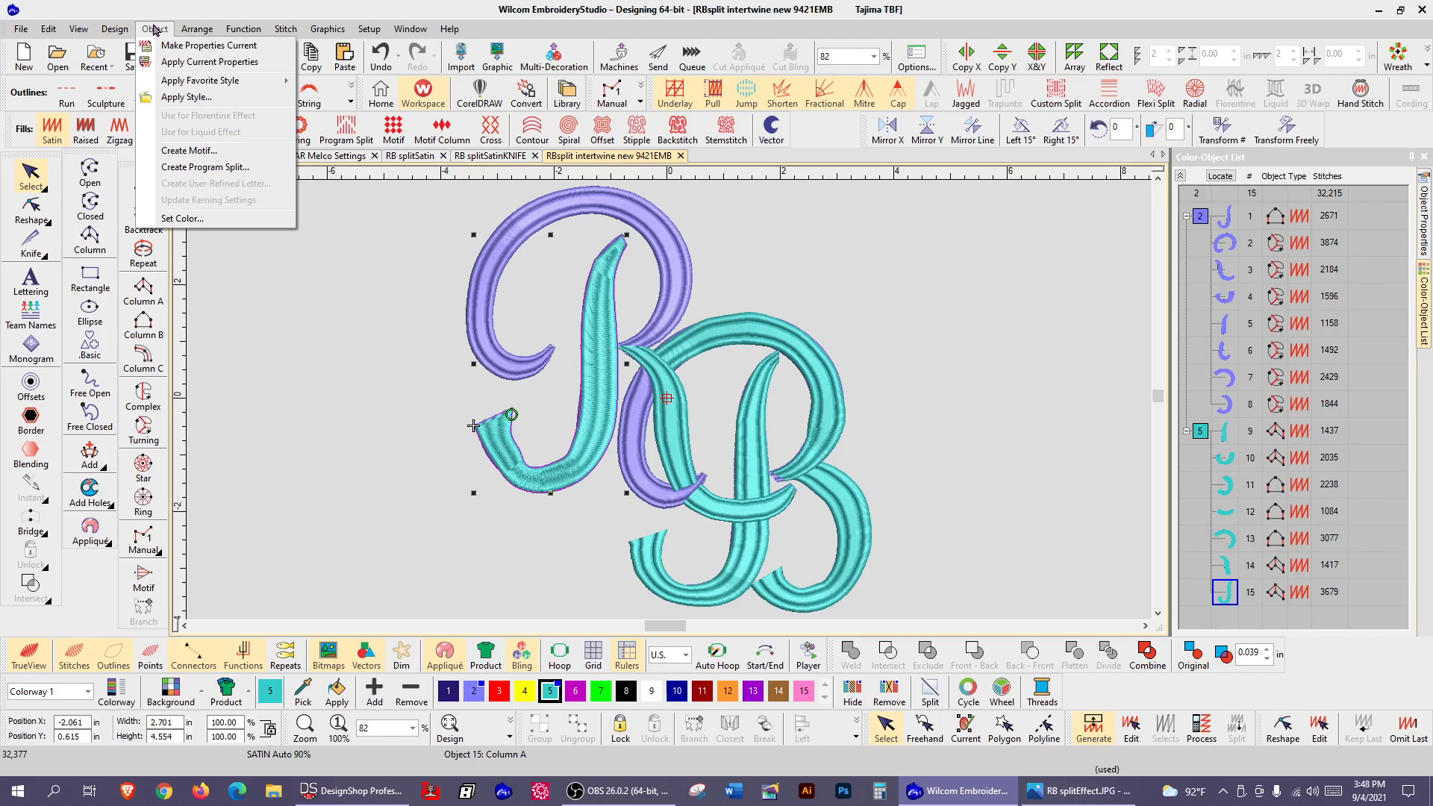
left_click(215, 62)
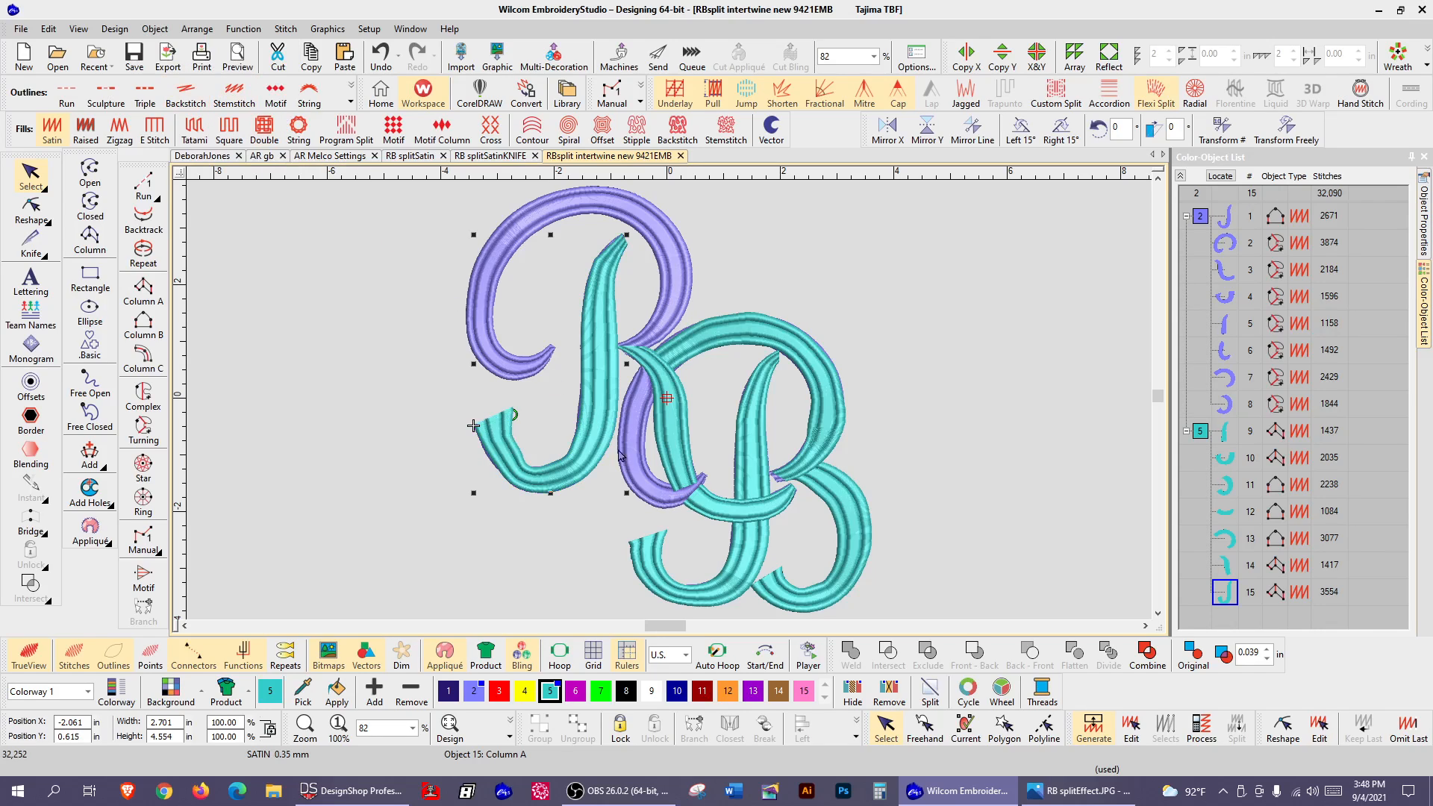